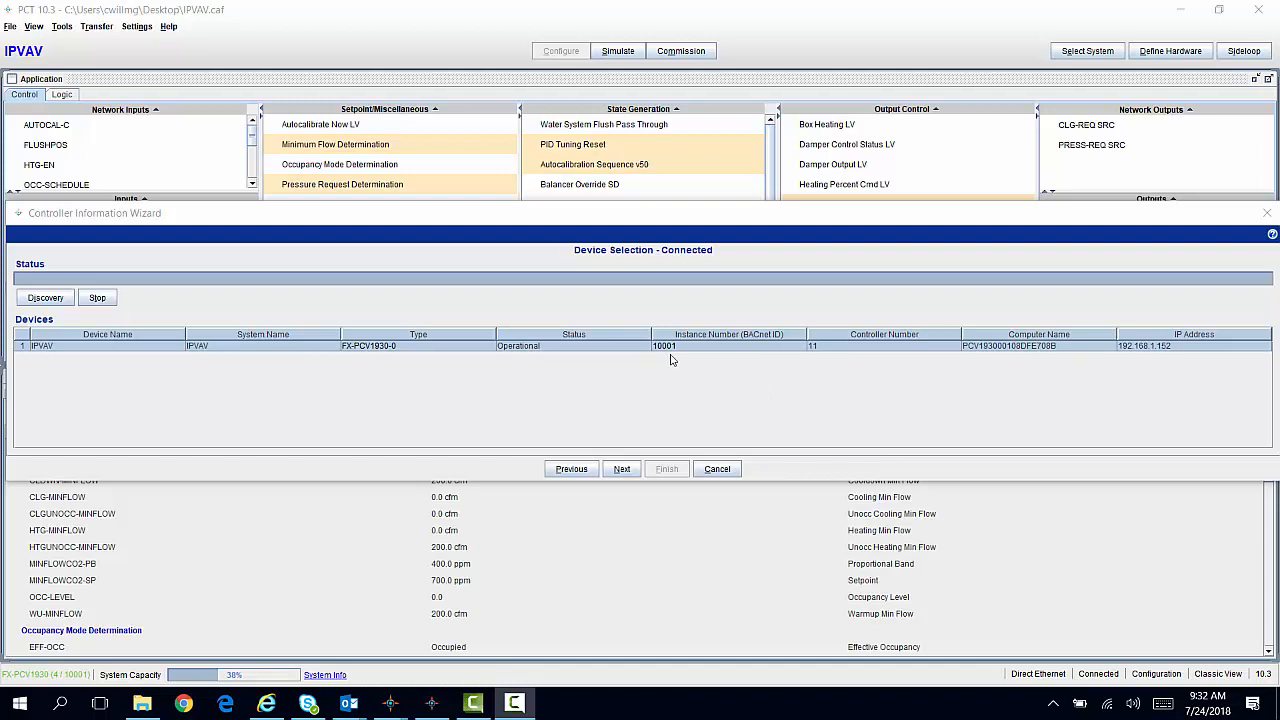
Cancel the Controller Information Wizard and switch to FX Workbench
{"action": "left_click", "coordinate": [717, 469]}
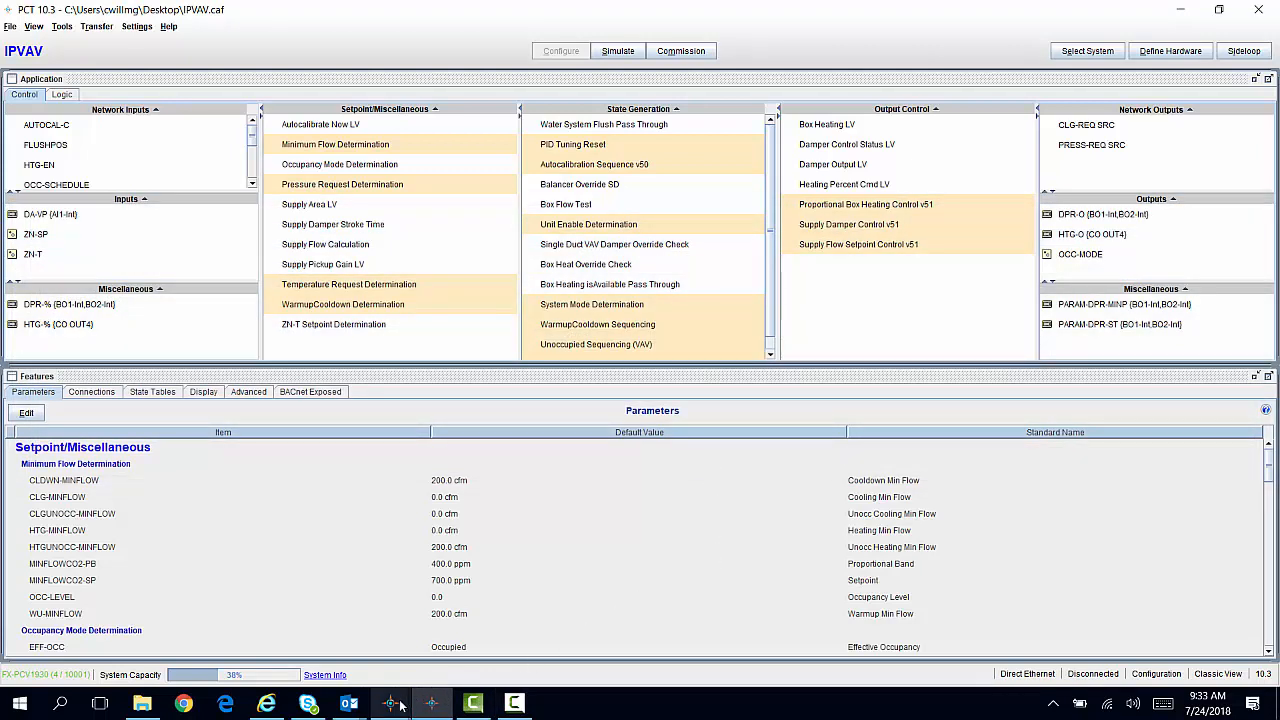
{"action": "left_click", "coordinate": [490, 620]}
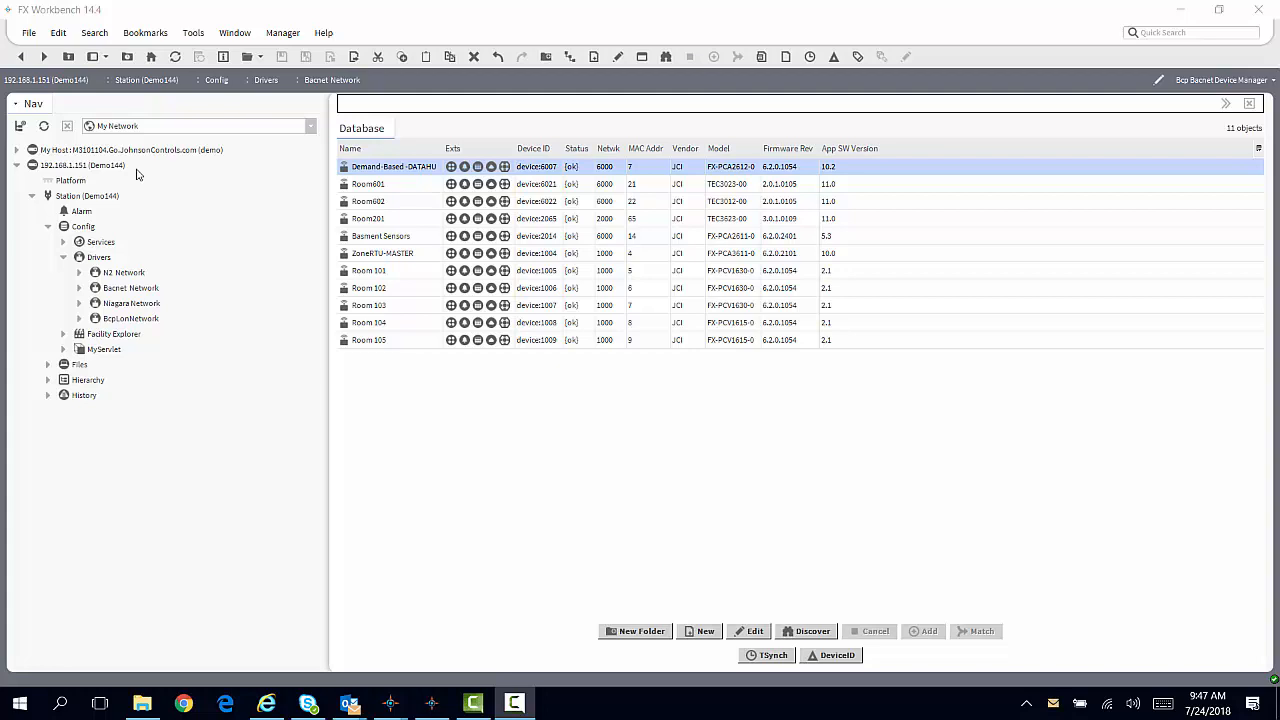
Discover BACnet devices on network 1 only, excluding networks 1000, 2000, 3000 and 6000
{"action": "left_click", "coordinate": [813, 631]}
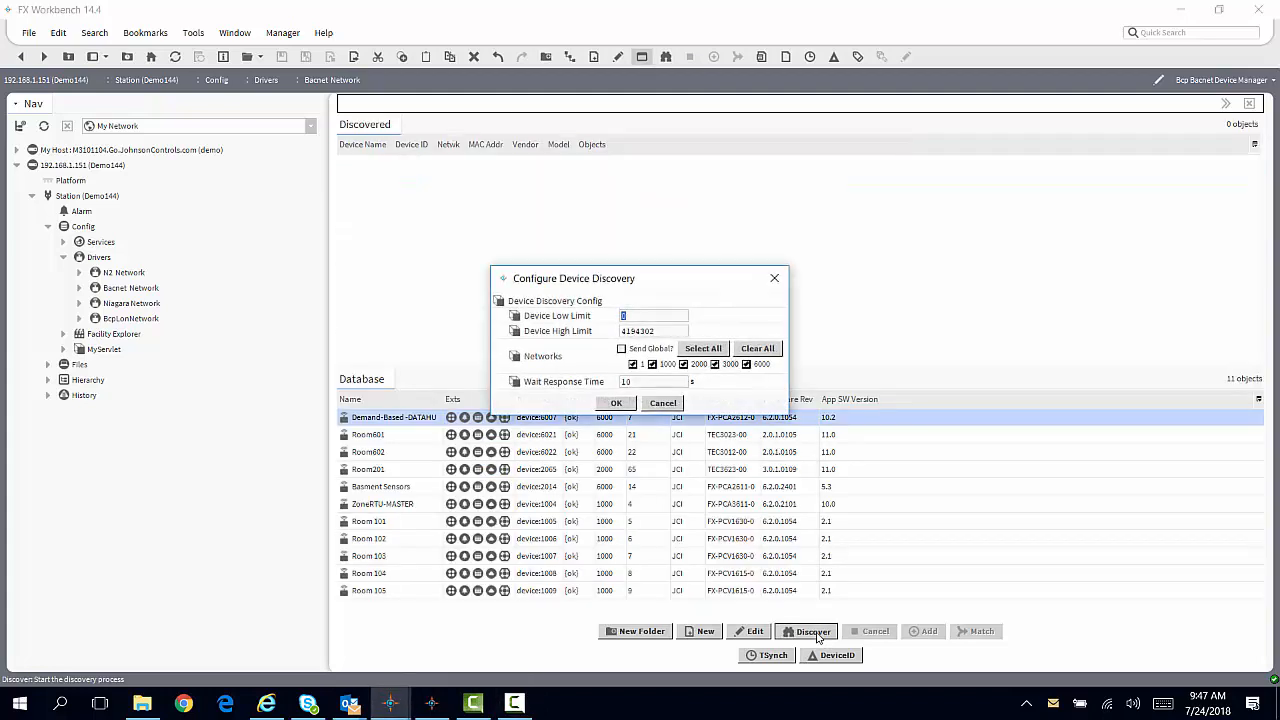
{"action": "left_click", "coordinate": [653, 365]}
{"action": "left_click", "coordinate": [684, 365]}
{"action": "left_click", "coordinate": [715, 364]}
{"action": "left_click", "coordinate": [746, 364]}
{"action": "left_click", "coordinate": [616, 403]}
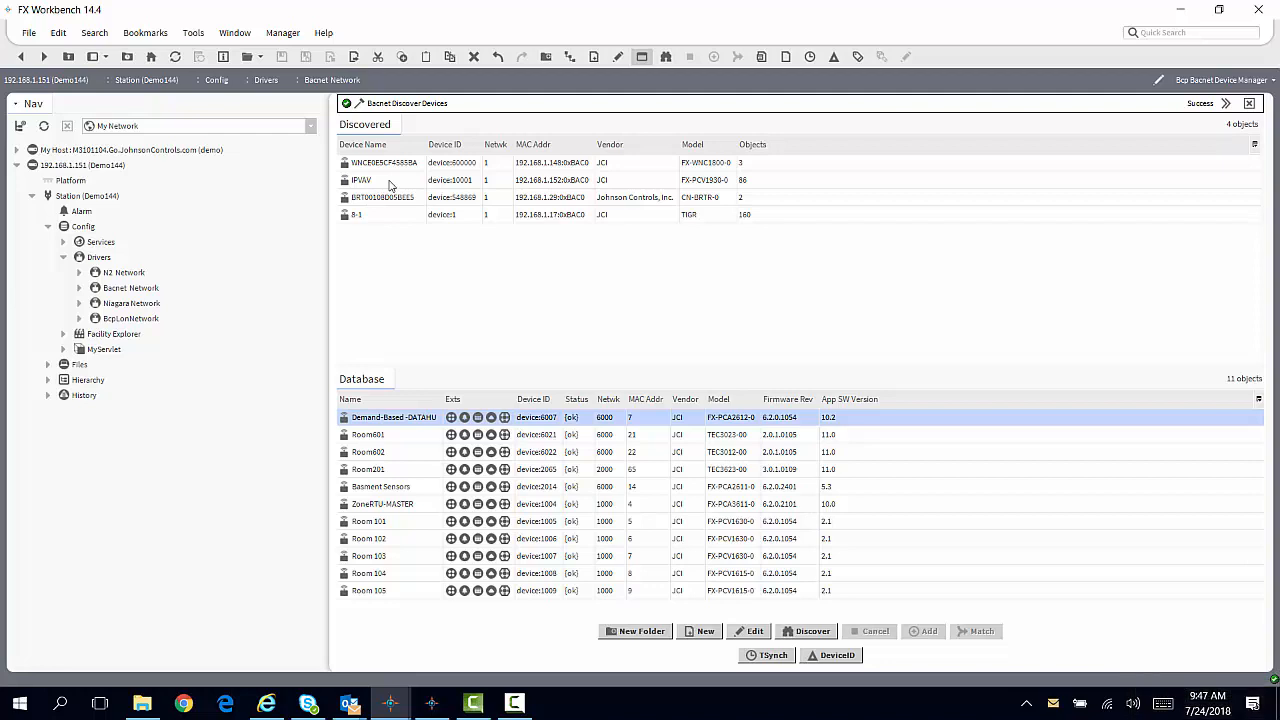
Add the discovered IPVAV device to the station database with its default settings
{"action": "left_click", "coordinate": [390, 182]}
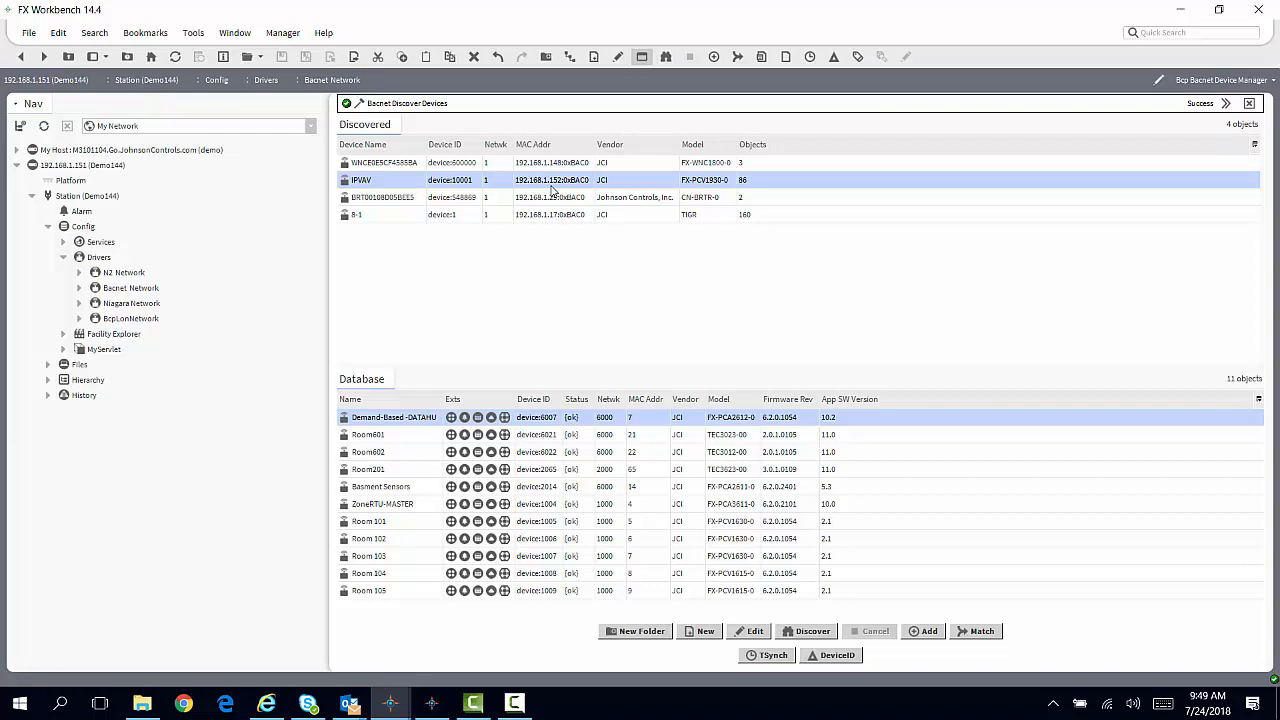
{"action": "left_click", "coordinate": [933, 641]}
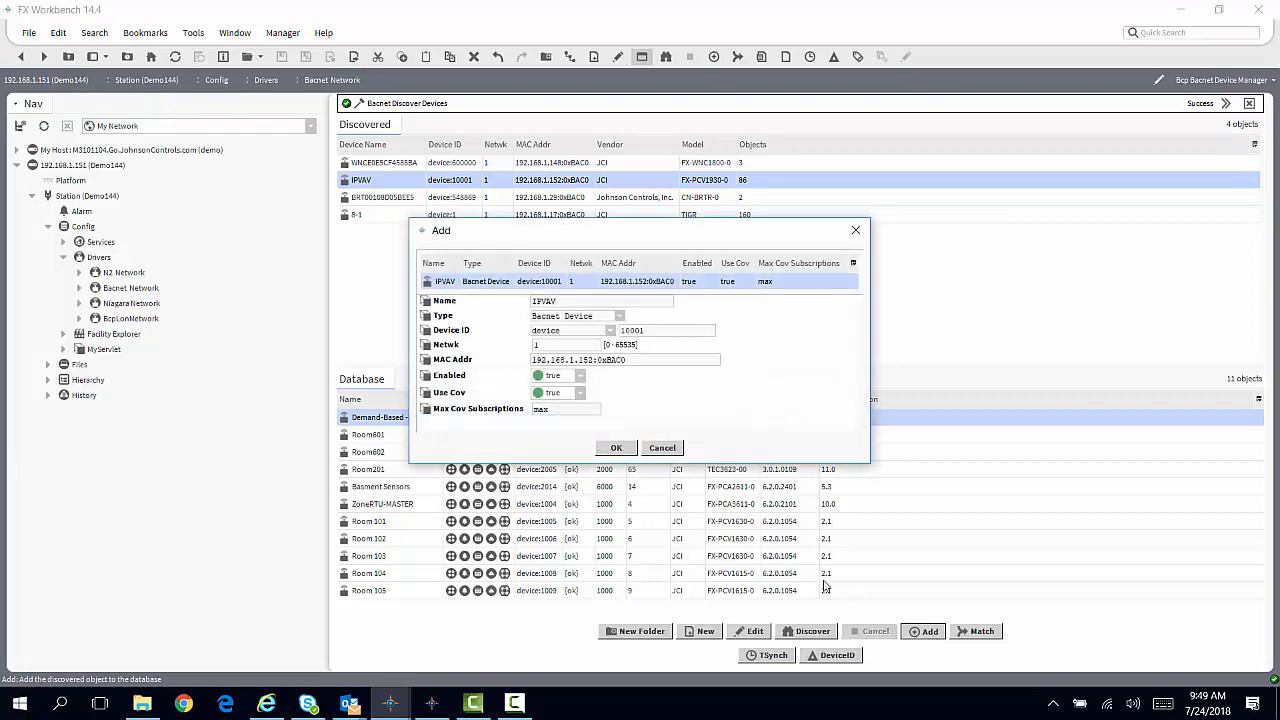
{"action": "left_click", "coordinate": [617, 449]}
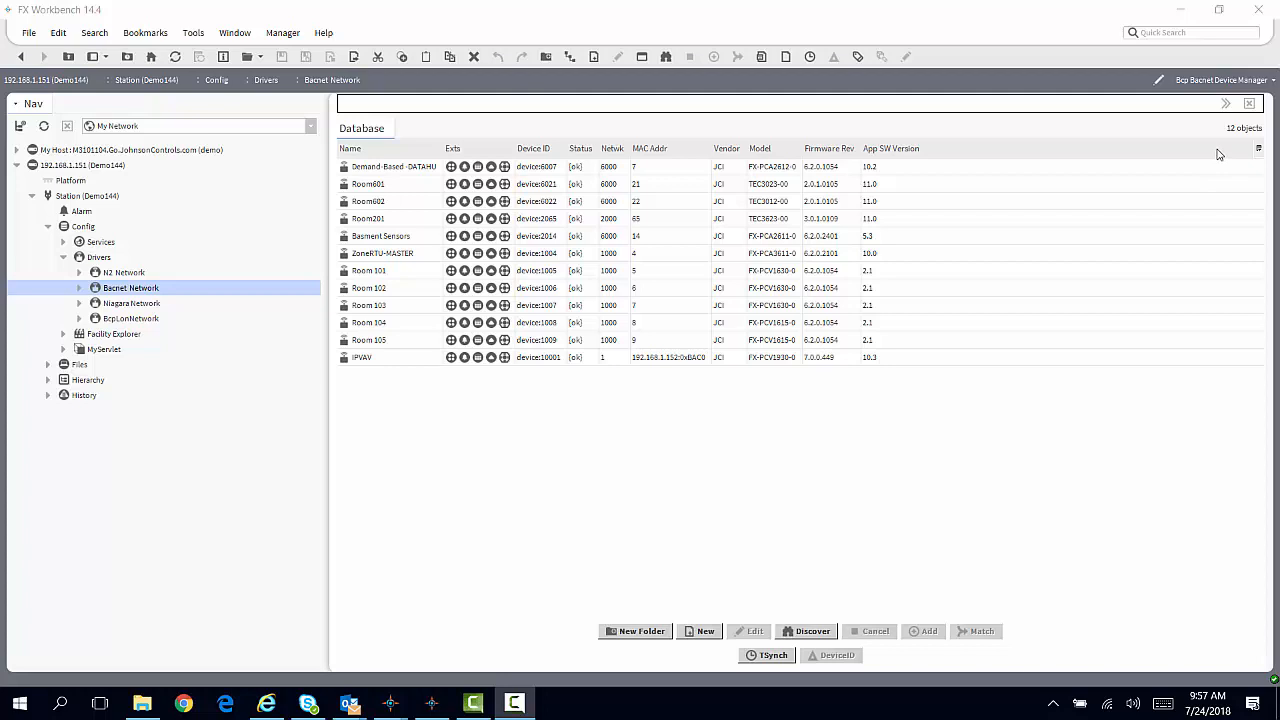
In the Jci Bacnet Import Manager, edit the IPVAV device and assign IPVAV.caf from the Desktop folder as its resource file
{"action": "left_click", "coordinate": [1274, 83]}
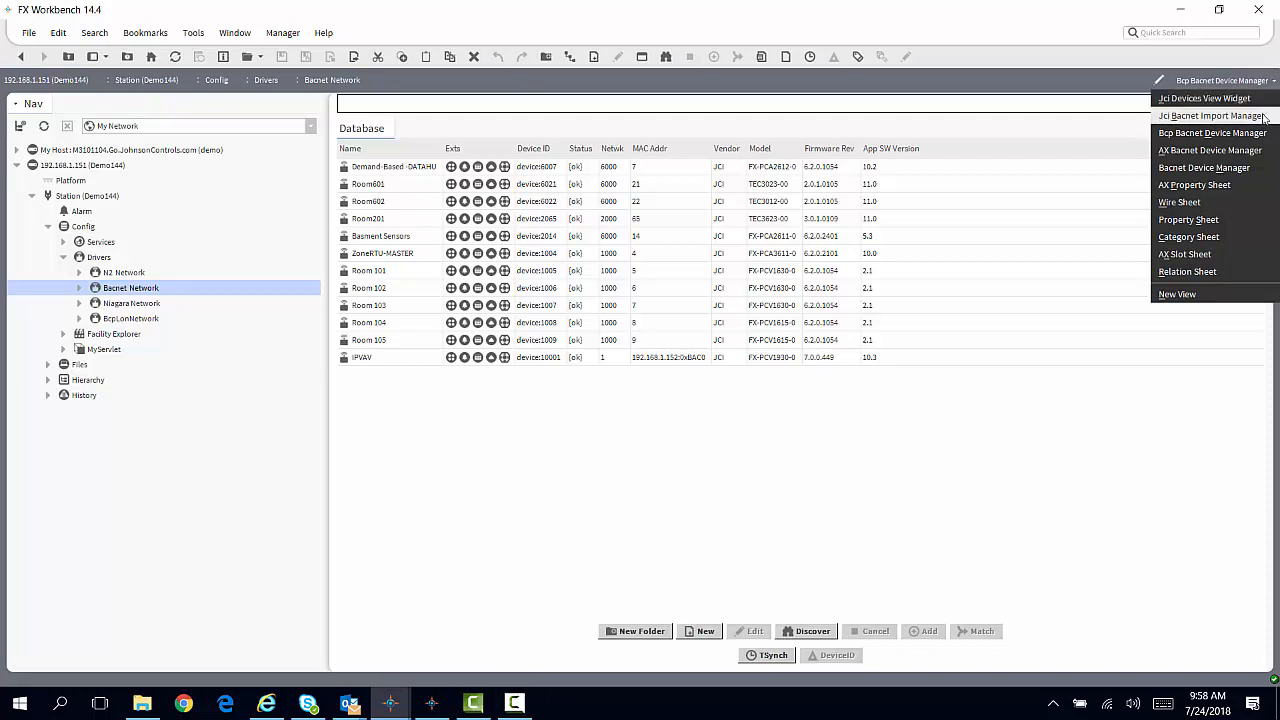
{"action": "left_click", "coordinate": [1210, 116]}
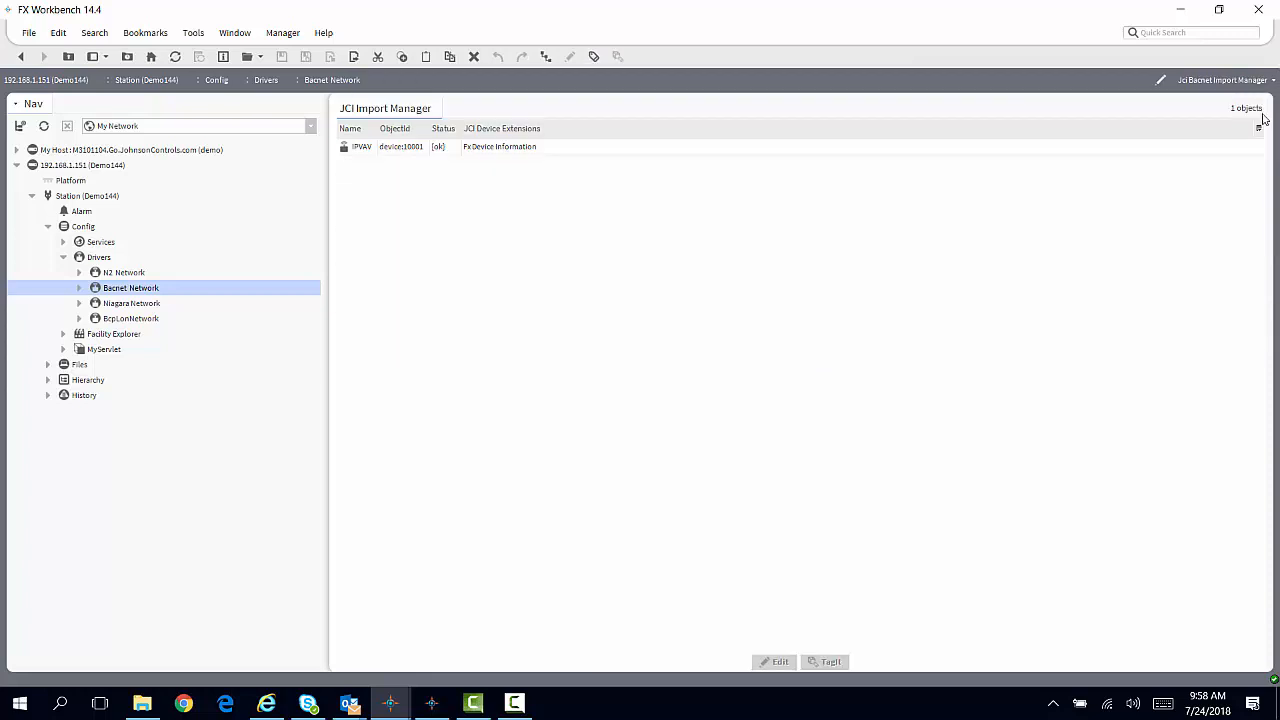
{"action": "left_click", "coordinate": [517, 150]}
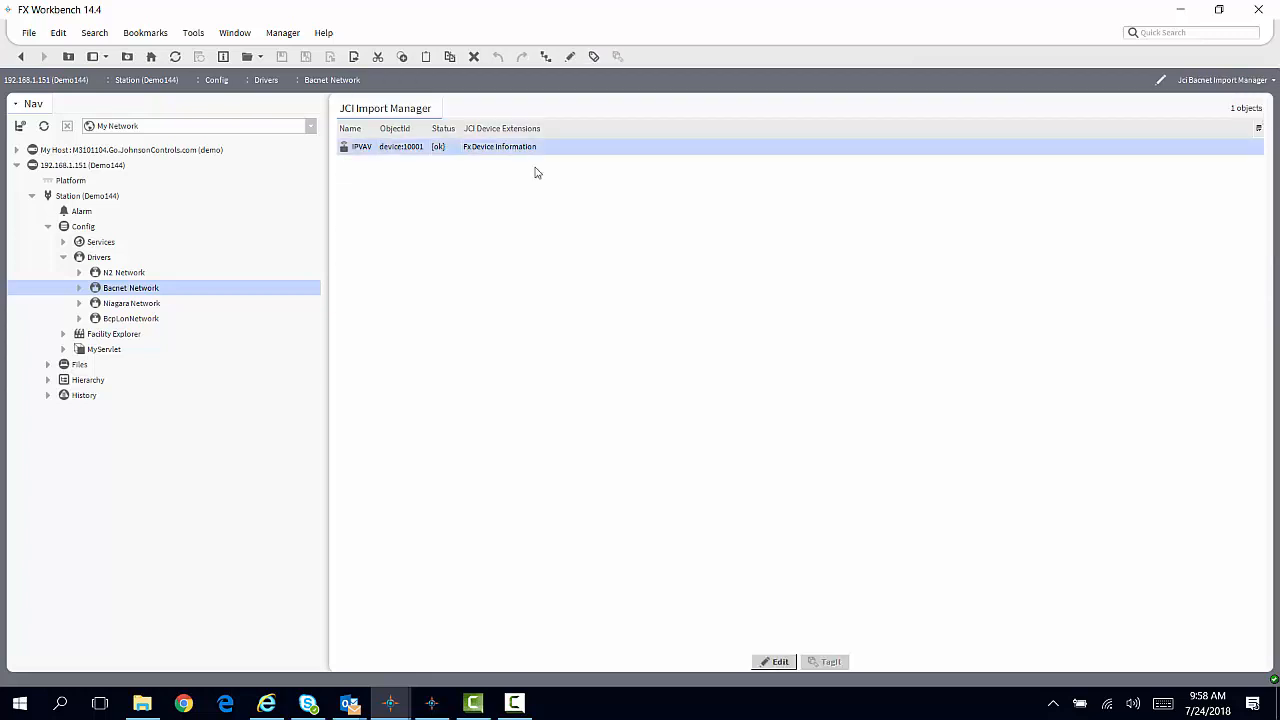
{"action": "left_click", "coordinate": [780, 663]}
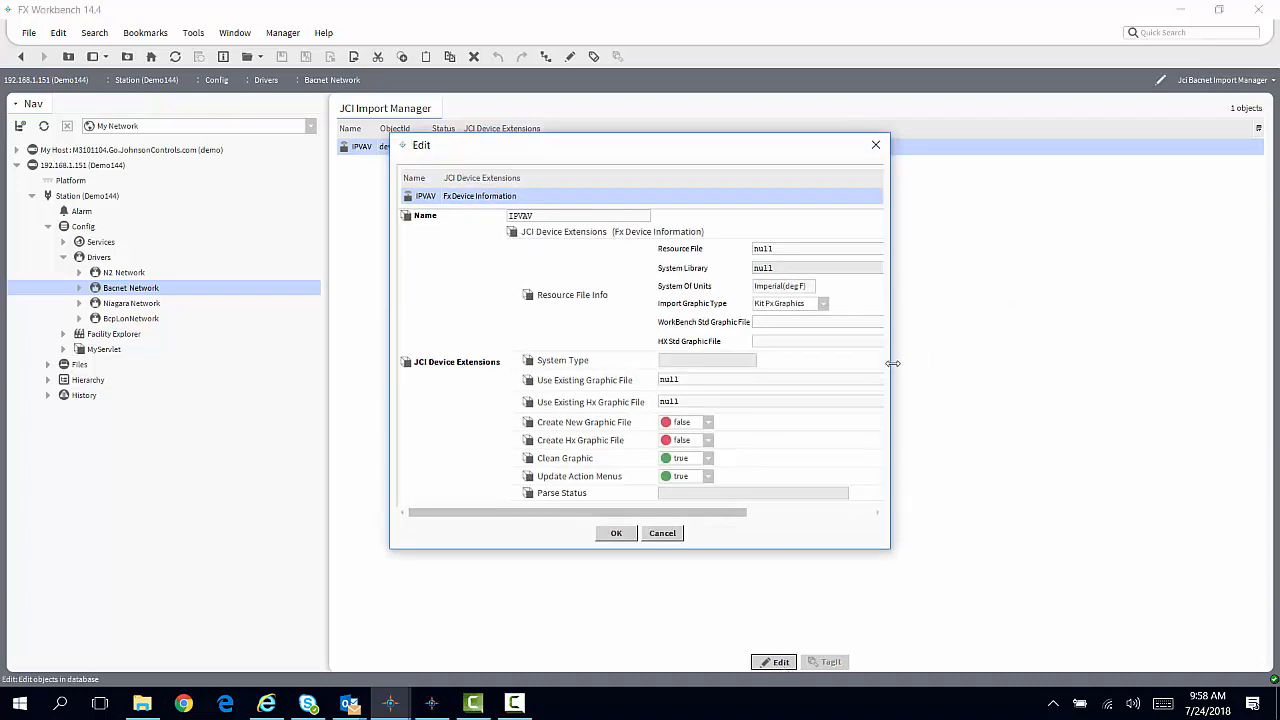
{"action": "left_click_drag", "start_coordinate": [894, 362], "coordinate": [1205, 345]}
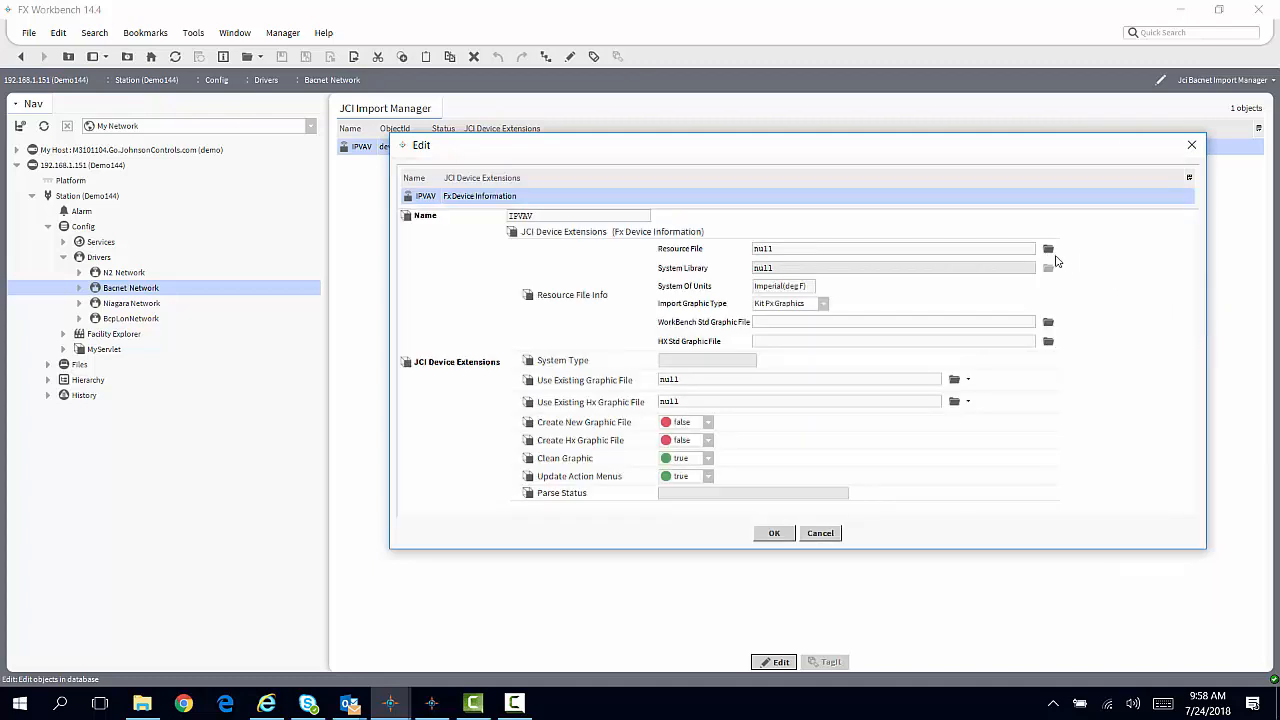
{"action": "left_click", "coordinate": [1048, 250]}
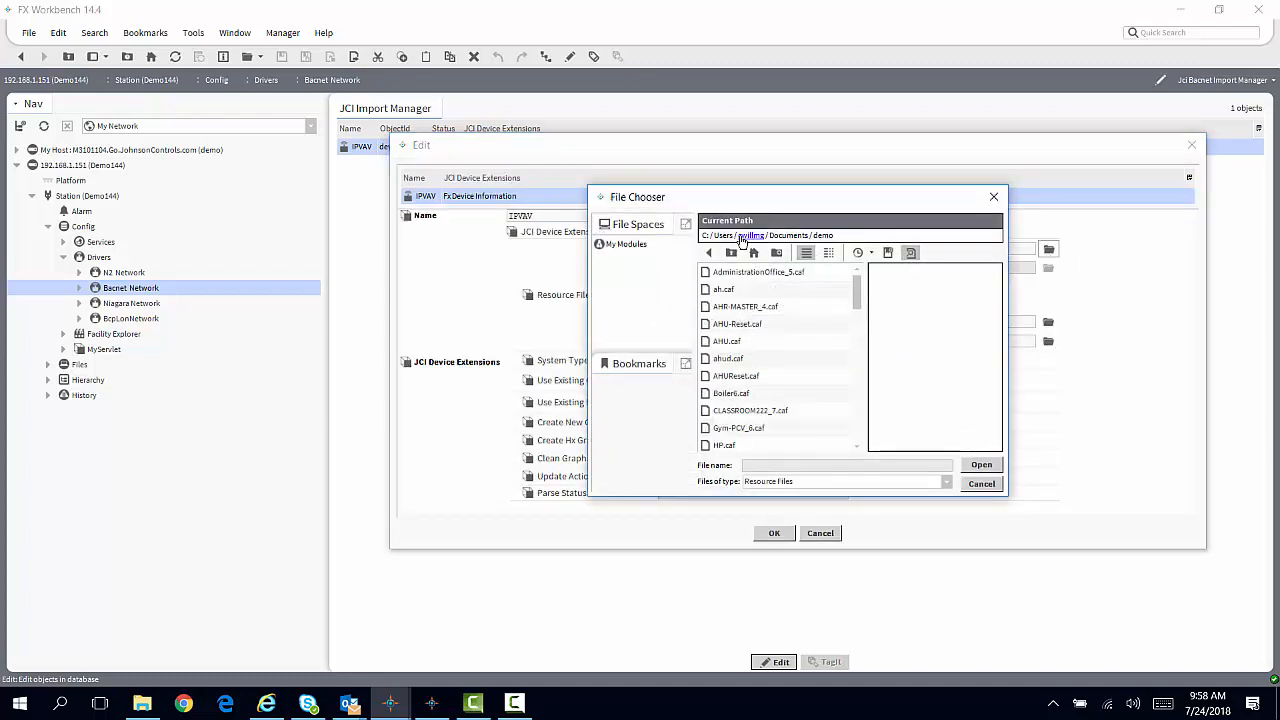
{"action": "left_click", "coordinate": [742, 242]}
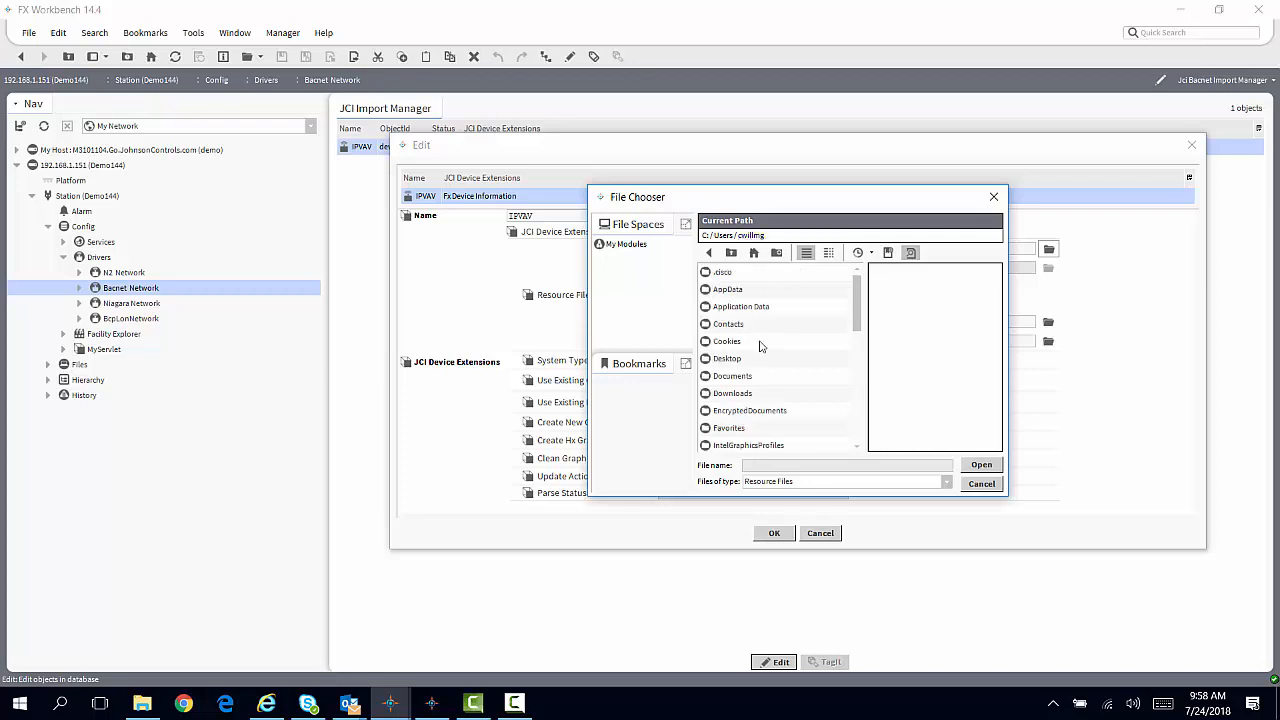
{"action": "double_click", "coordinate": [731, 359]}
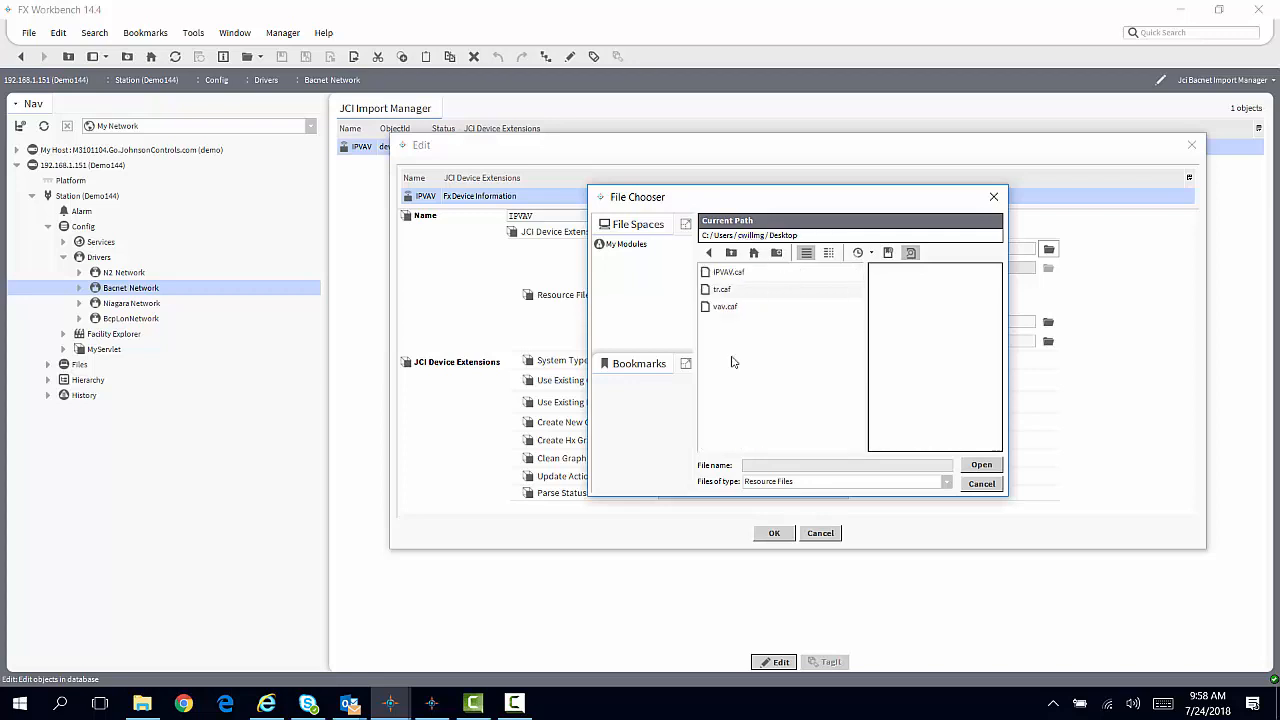
{"action": "double_click", "coordinate": [725, 274]}
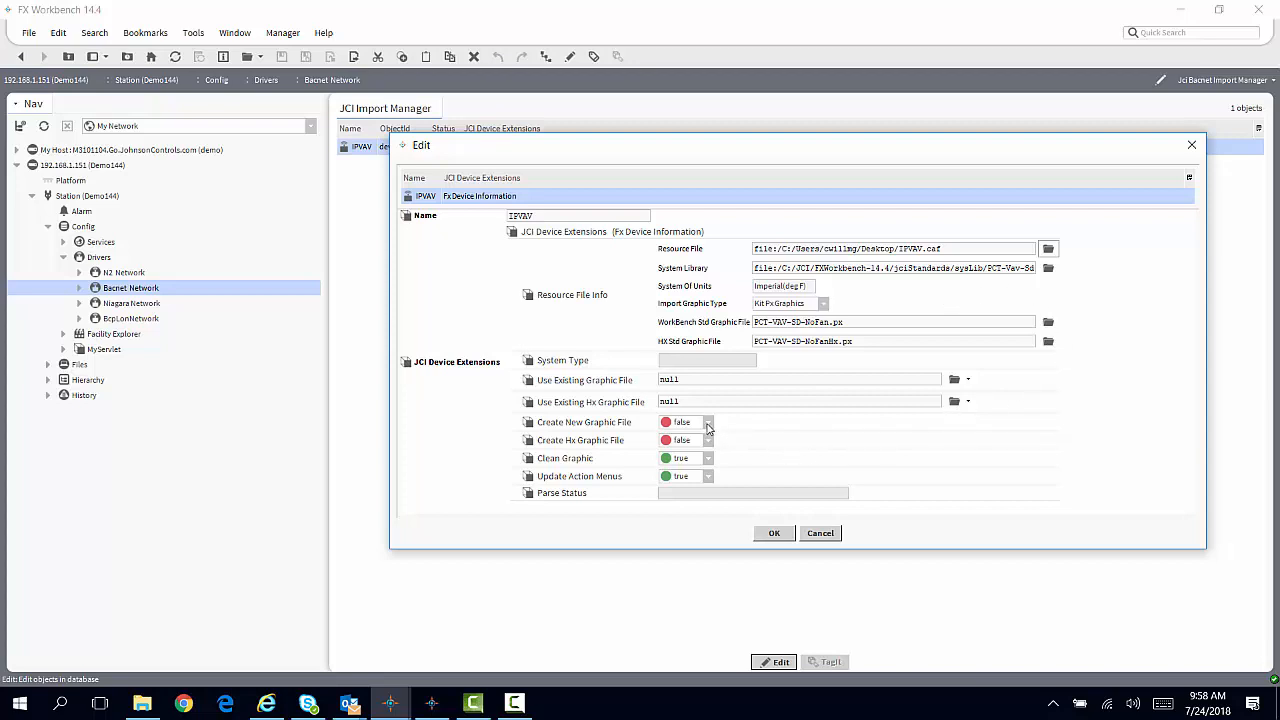
Set Create New Graphic File and Create Hx Graphic File to true for IPVAV and apply the import
{"action": "left_click", "coordinate": [707, 424]}
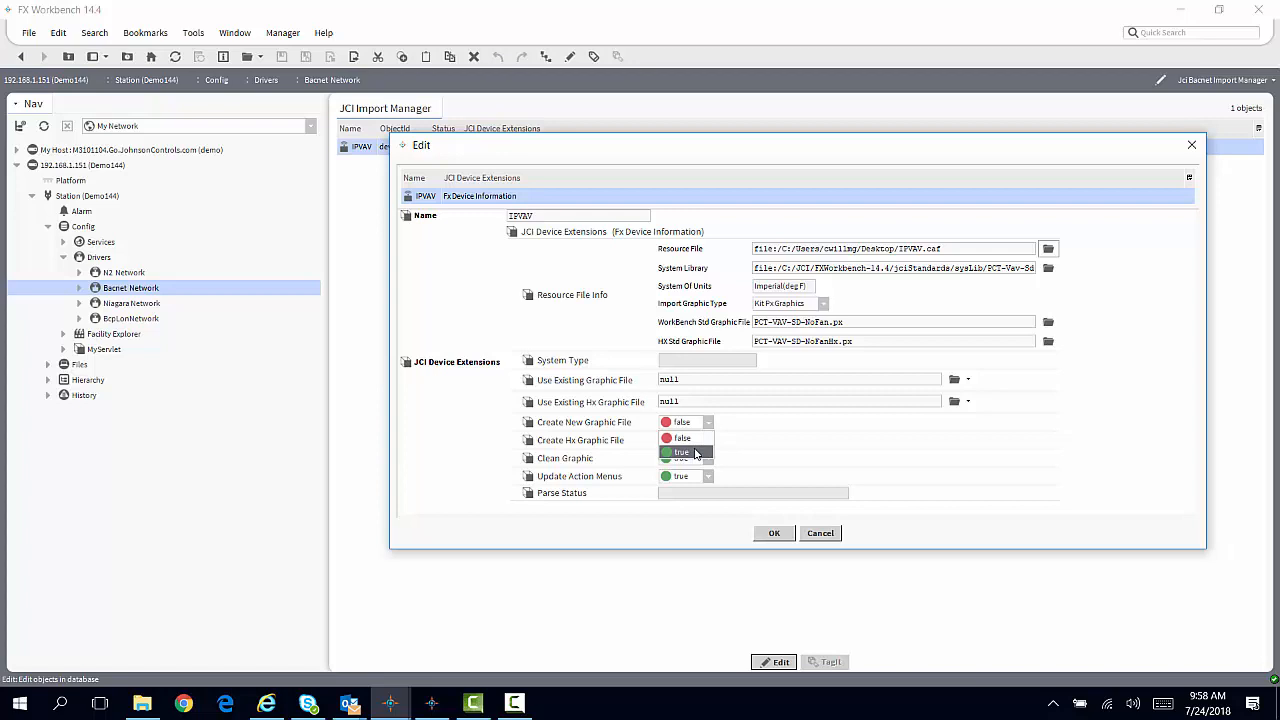
{"action": "left_click", "coordinate": [697, 453]}
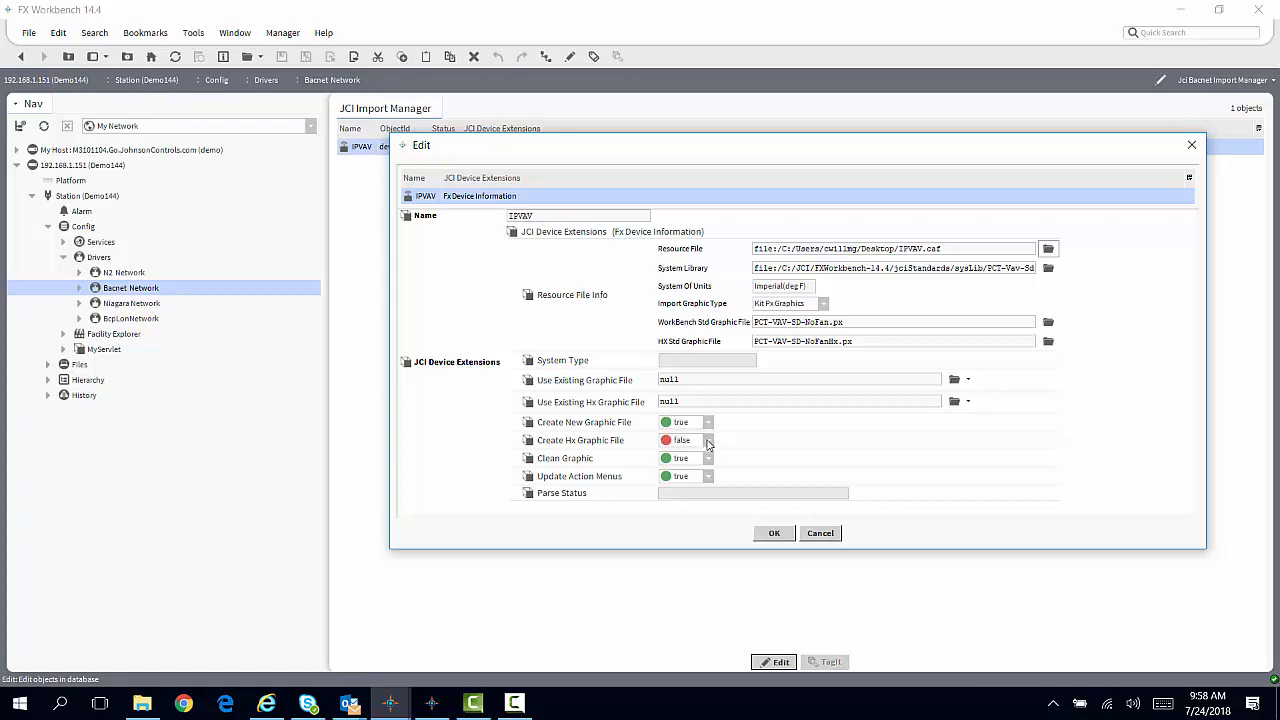
{"action": "left_click", "coordinate": [708, 442]}
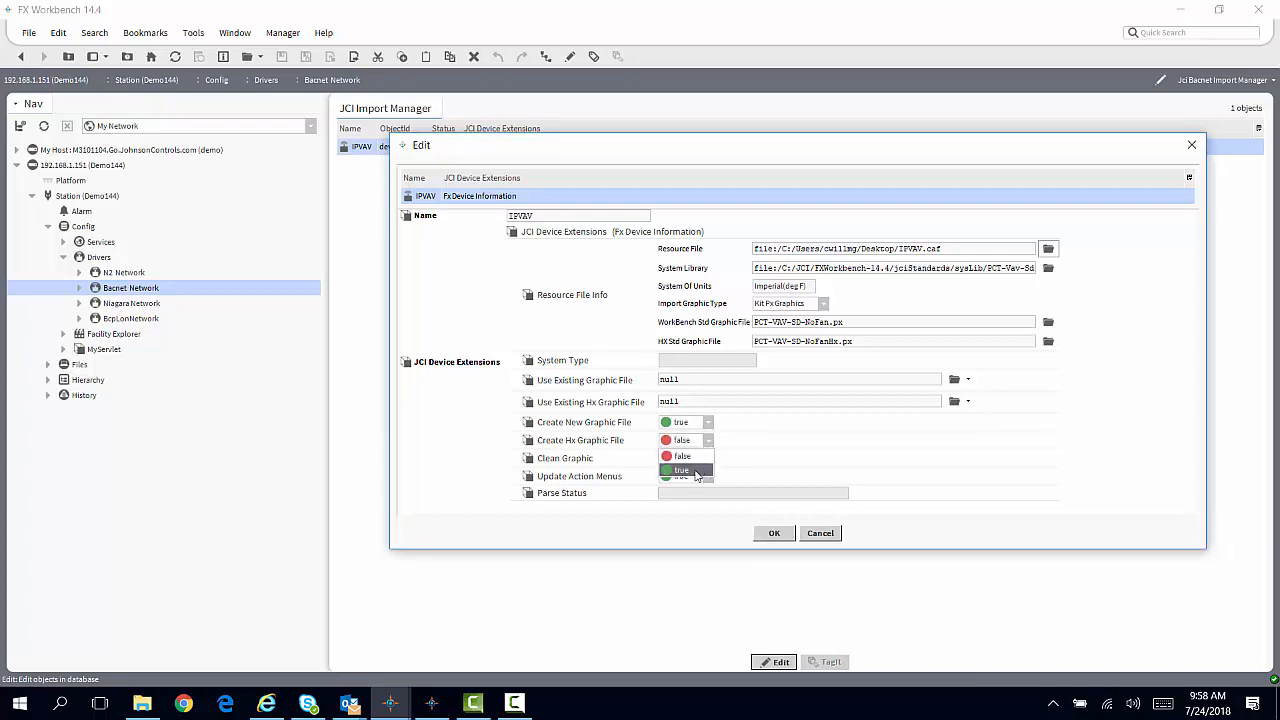
{"action": "left_click", "coordinate": [698, 470]}
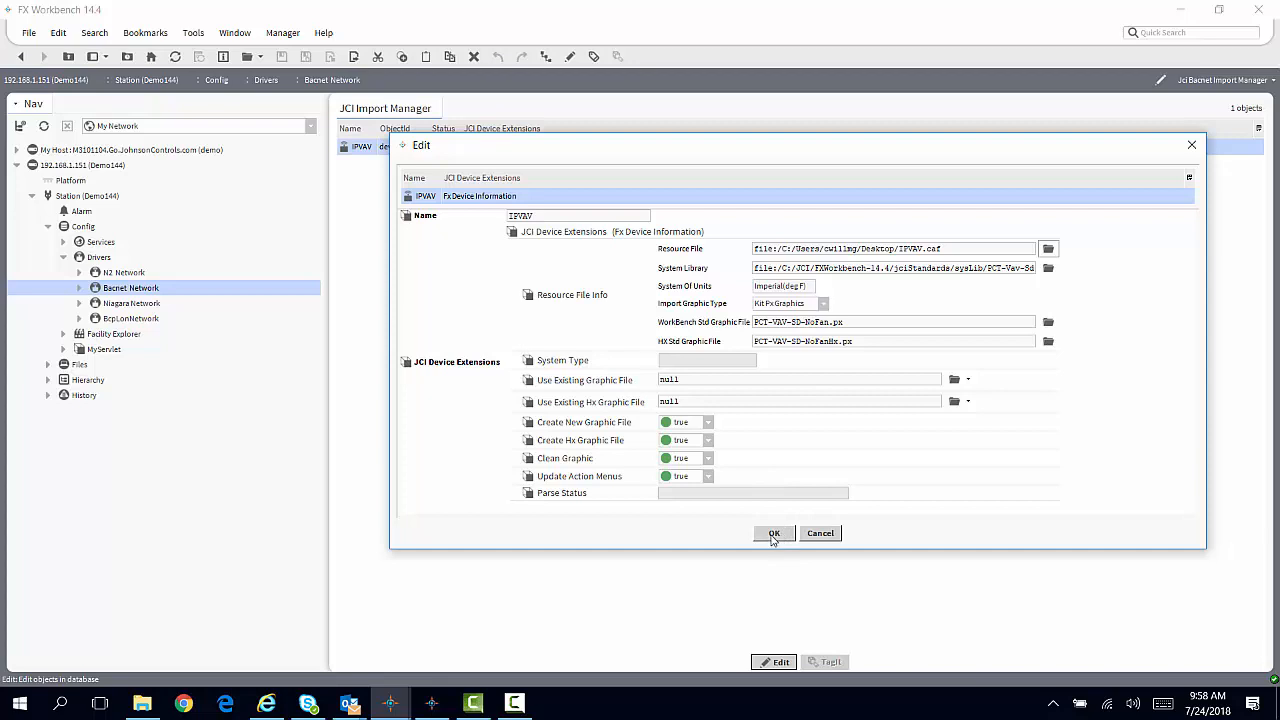
{"action": "left_click", "coordinate": [773, 534]}
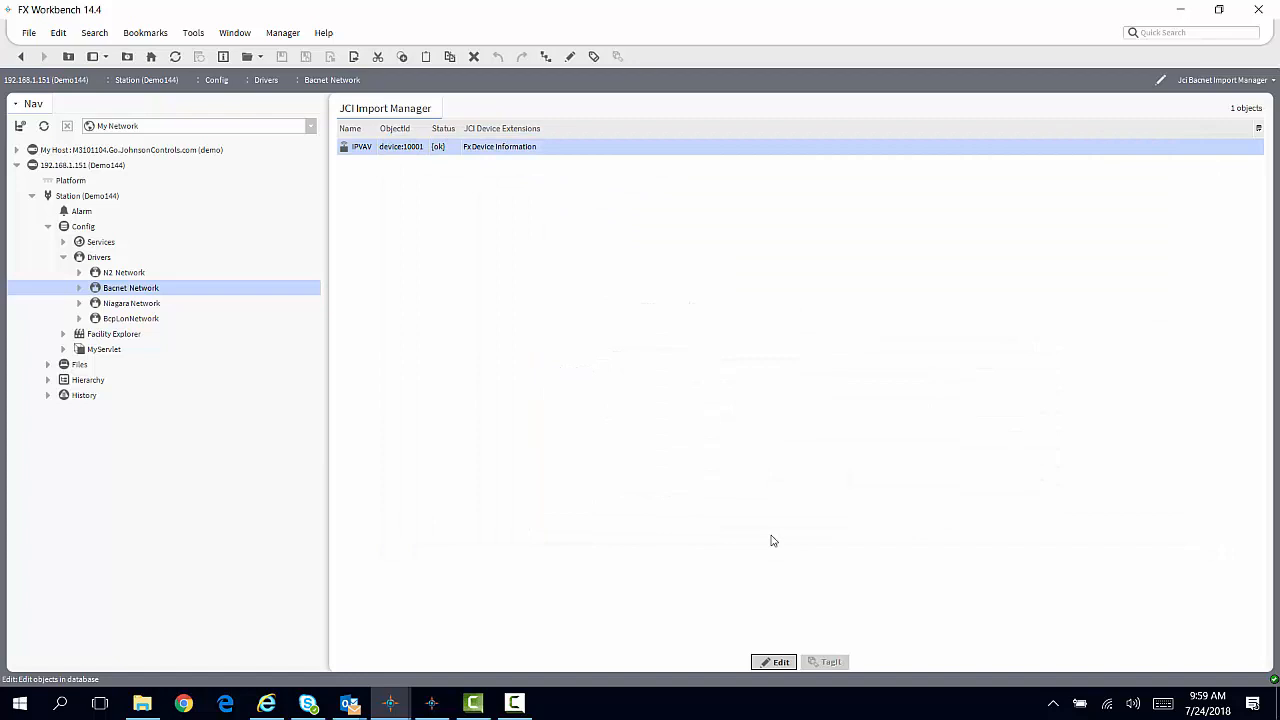
View the IPVAV device's graphic and examine its points in the Point Extension Manager
{"action": "left_click", "coordinate": [79, 289]}
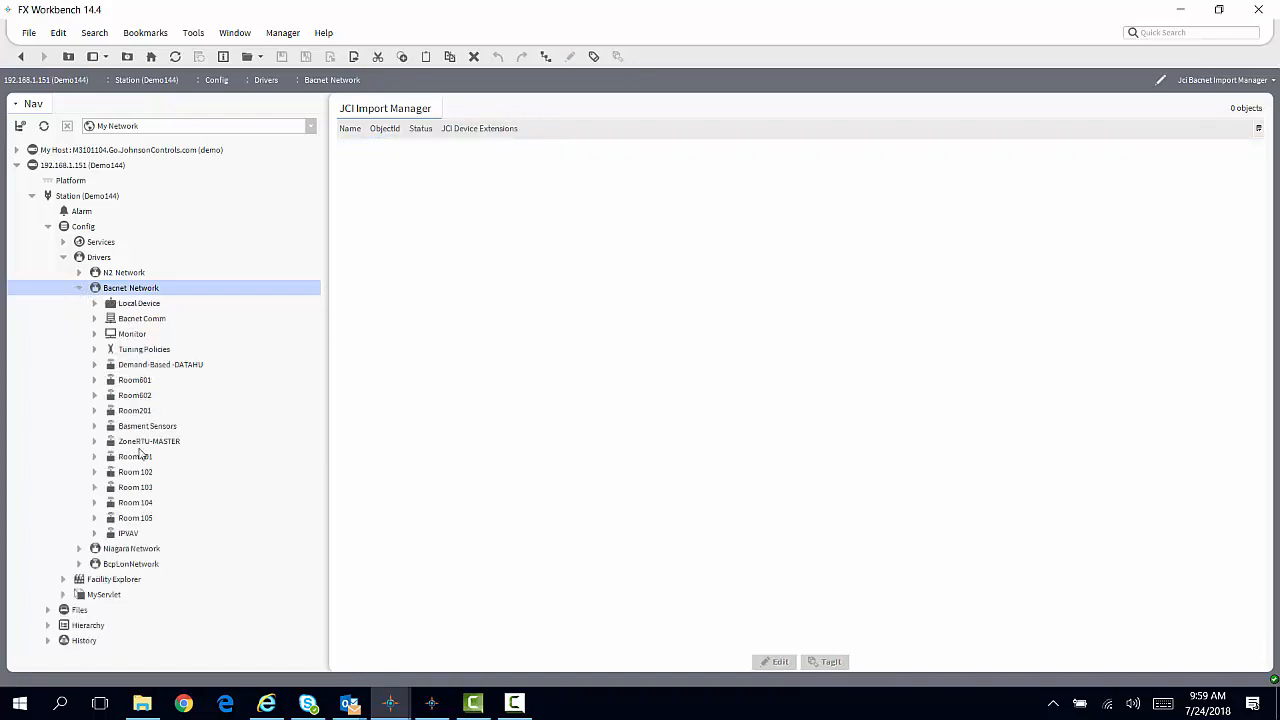
{"action": "left_click", "coordinate": [130, 536]}
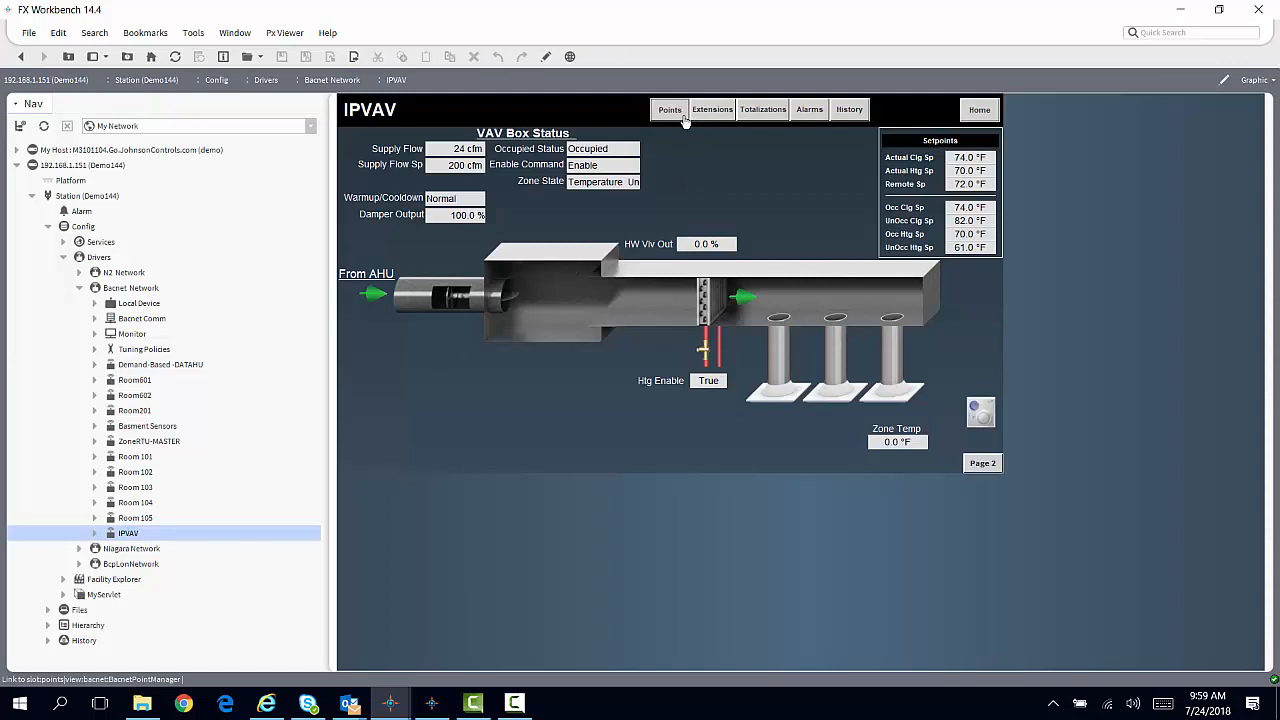
{"action": "left_click", "coordinate": [670, 110]}
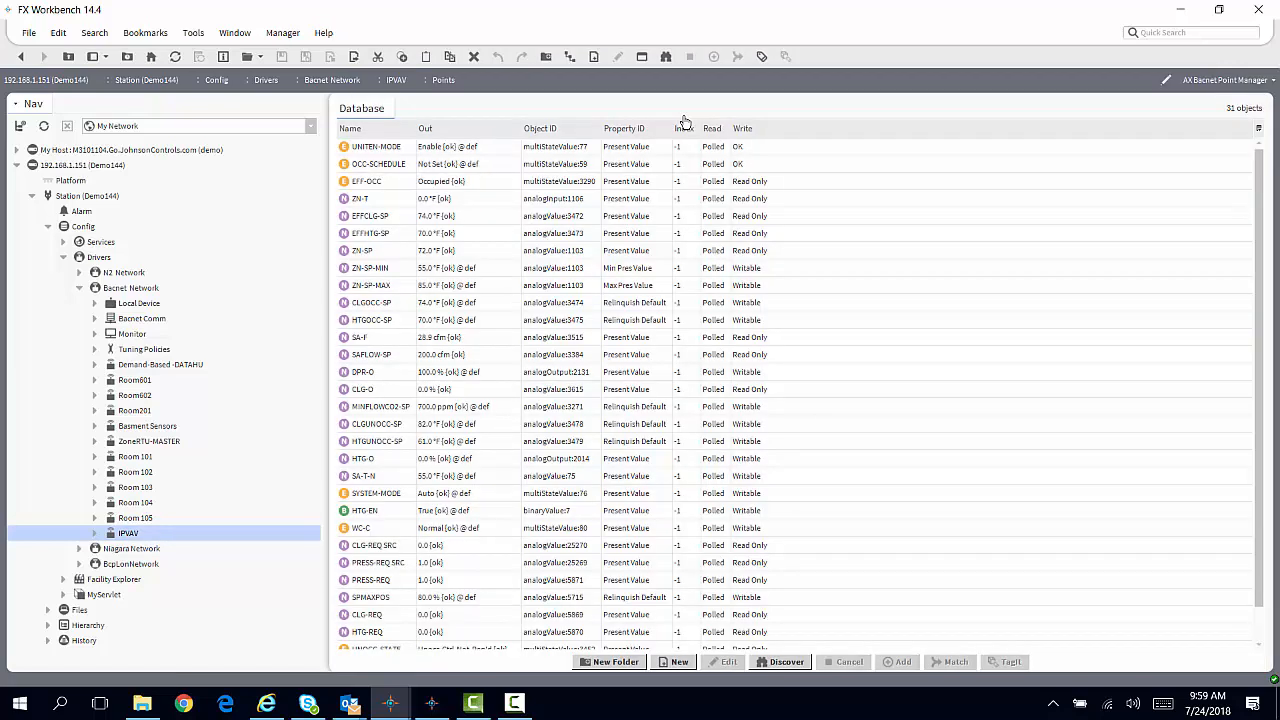
{"action": "left_click", "coordinate": [1261, 83]}
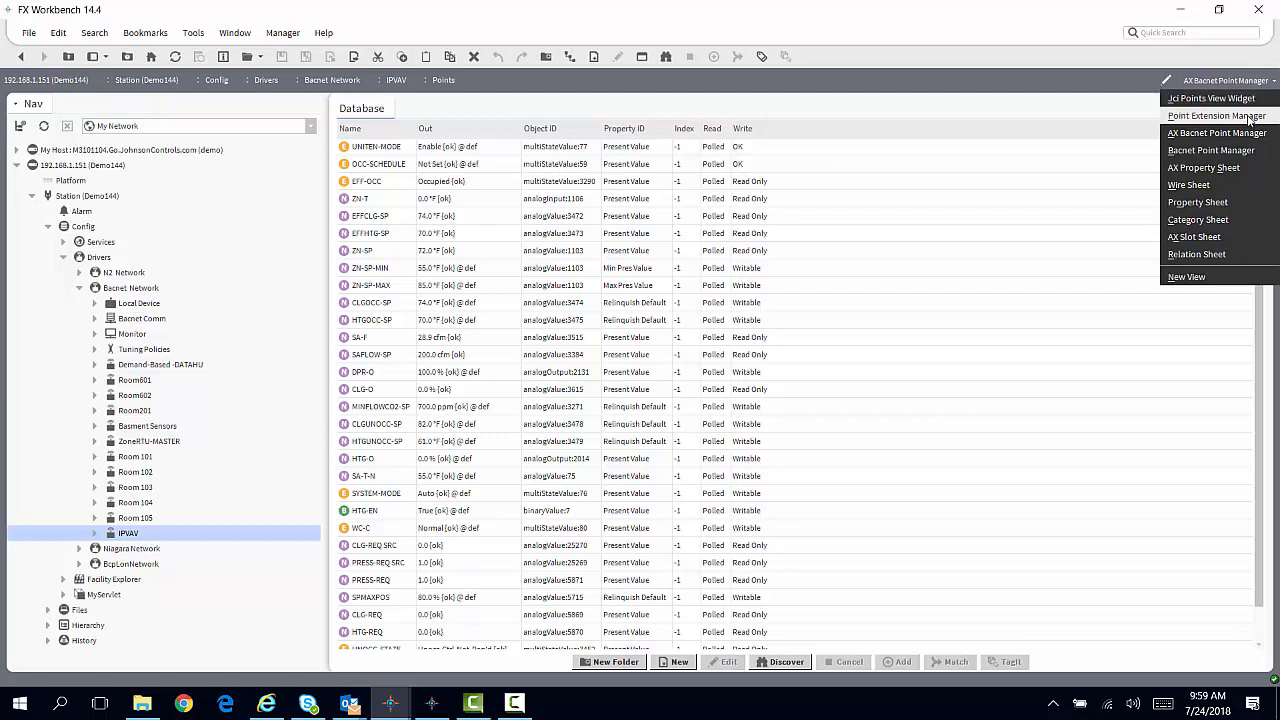
{"action": "left_click", "coordinate": [1250, 117]}
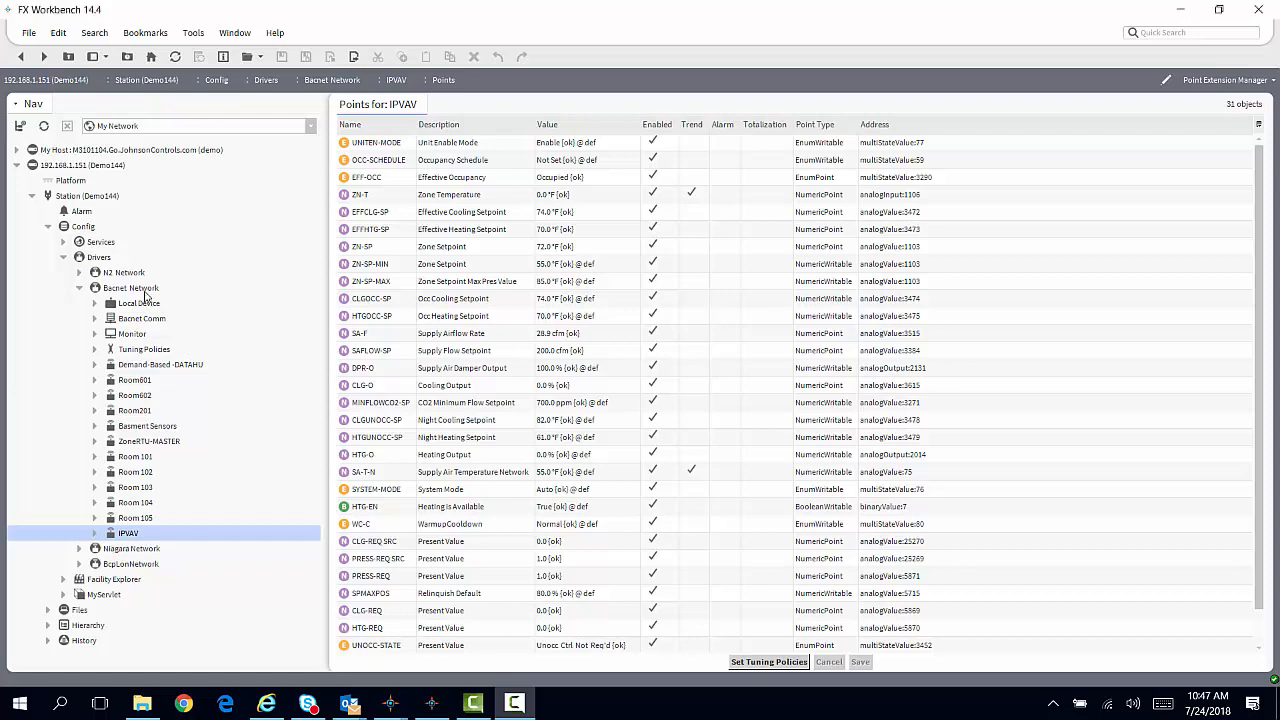
Return to the Bacnet Network device manager and discover devices on network 3000 only
{"action": "left_click", "coordinate": [144, 288]}
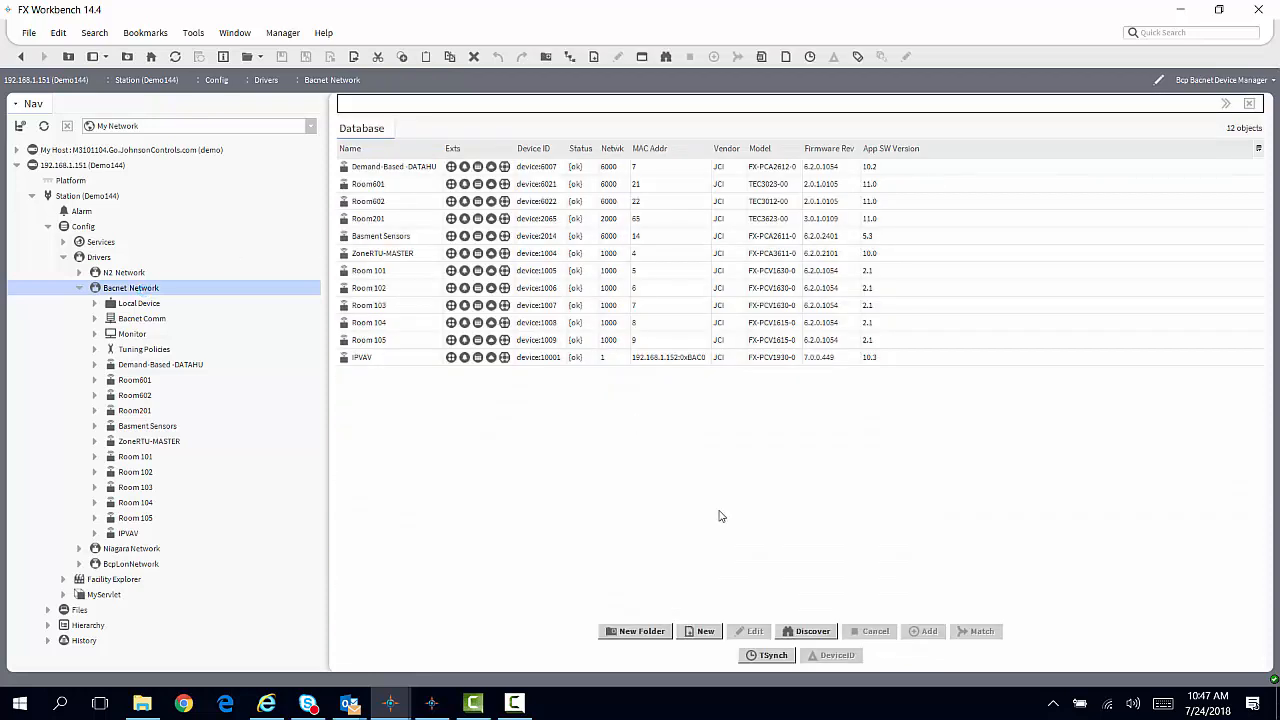
{"action": "left_click", "coordinate": [810, 631]}
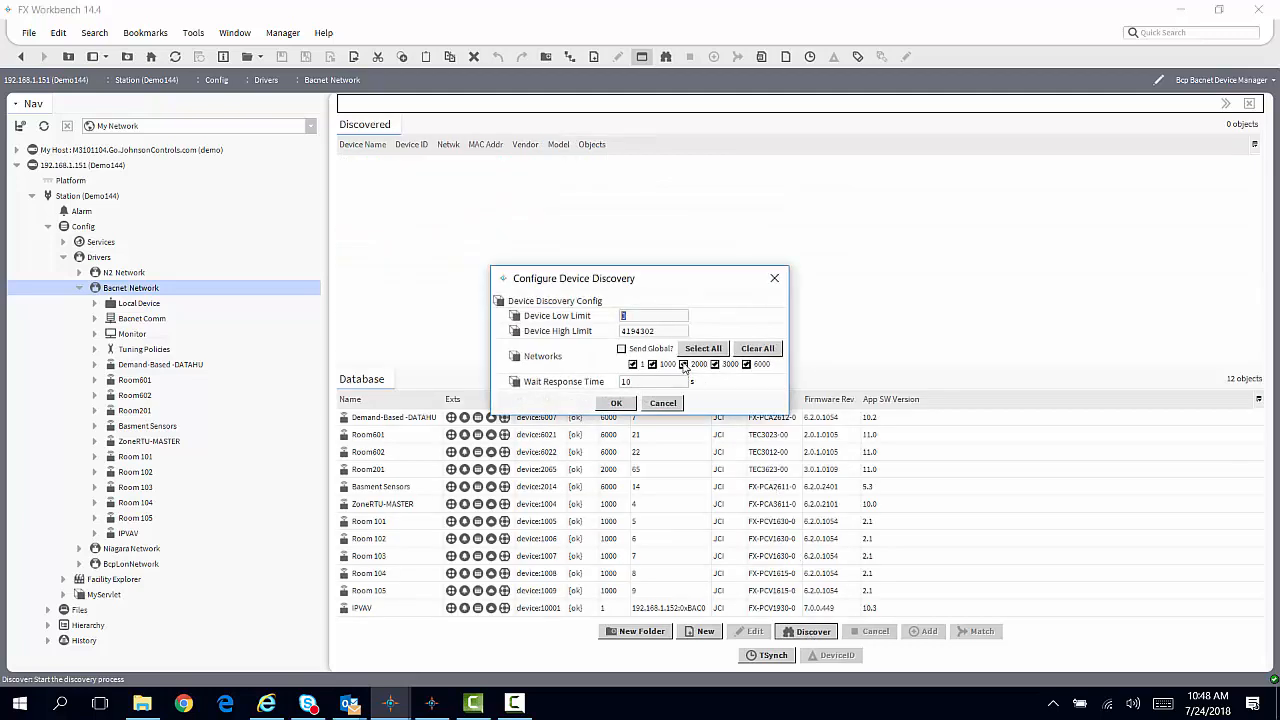
{"action": "left_click", "coordinate": [683, 364]}
{"action": "left_click", "coordinate": [652, 364]}
{"action": "left_click", "coordinate": [638, 366]}
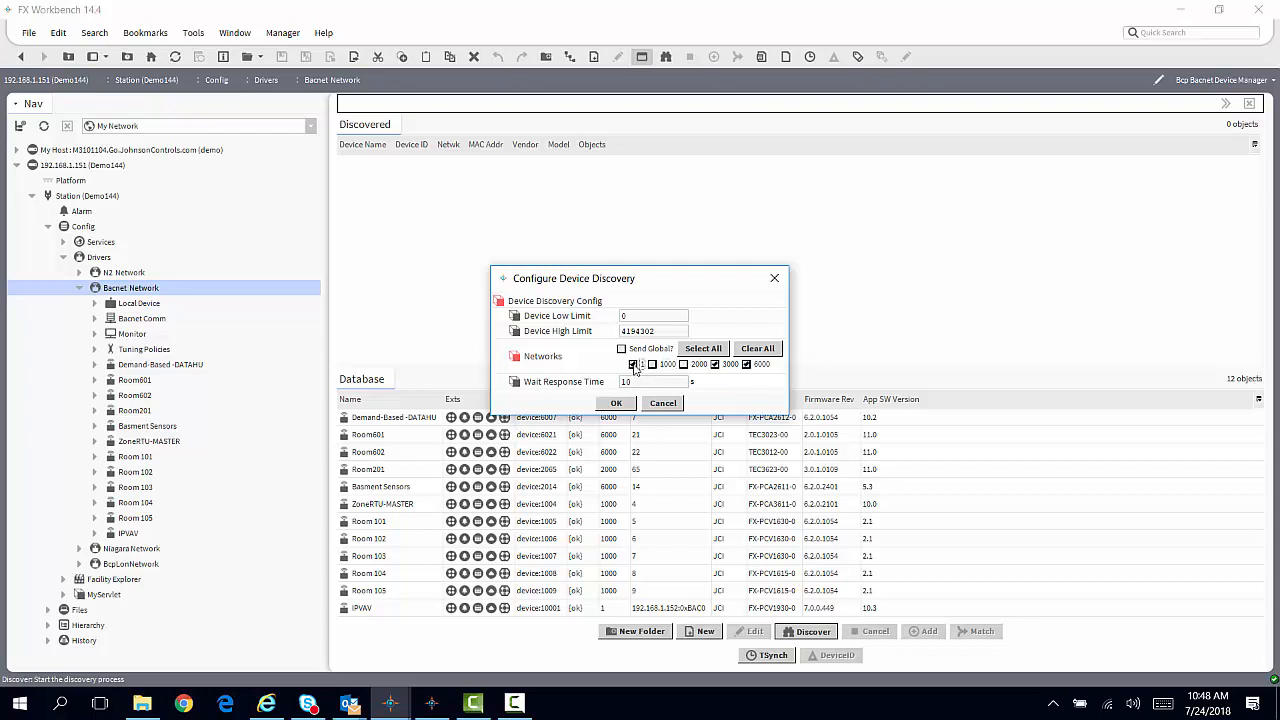
{"action": "left_click", "coordinate": [747, 366]}
{"action": "left_click", "coordinate": [615, 404]}
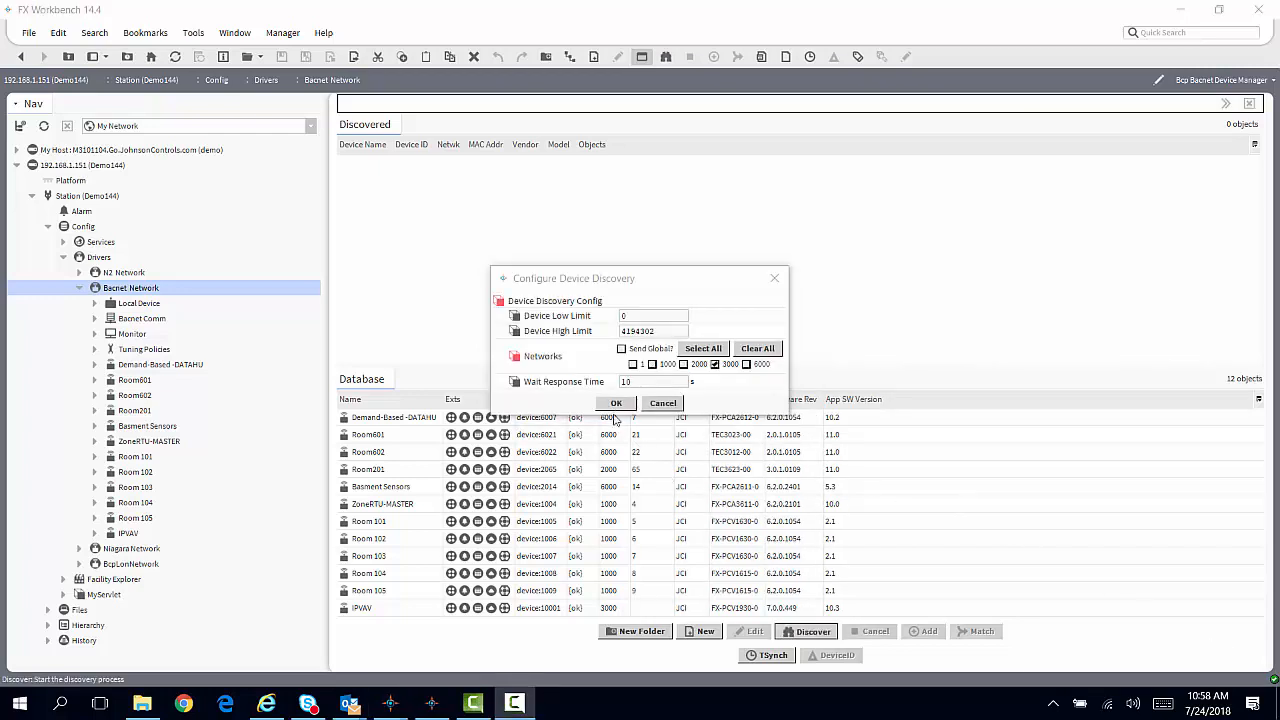
{"action": "left_click", "coordinate": [616, 404]}
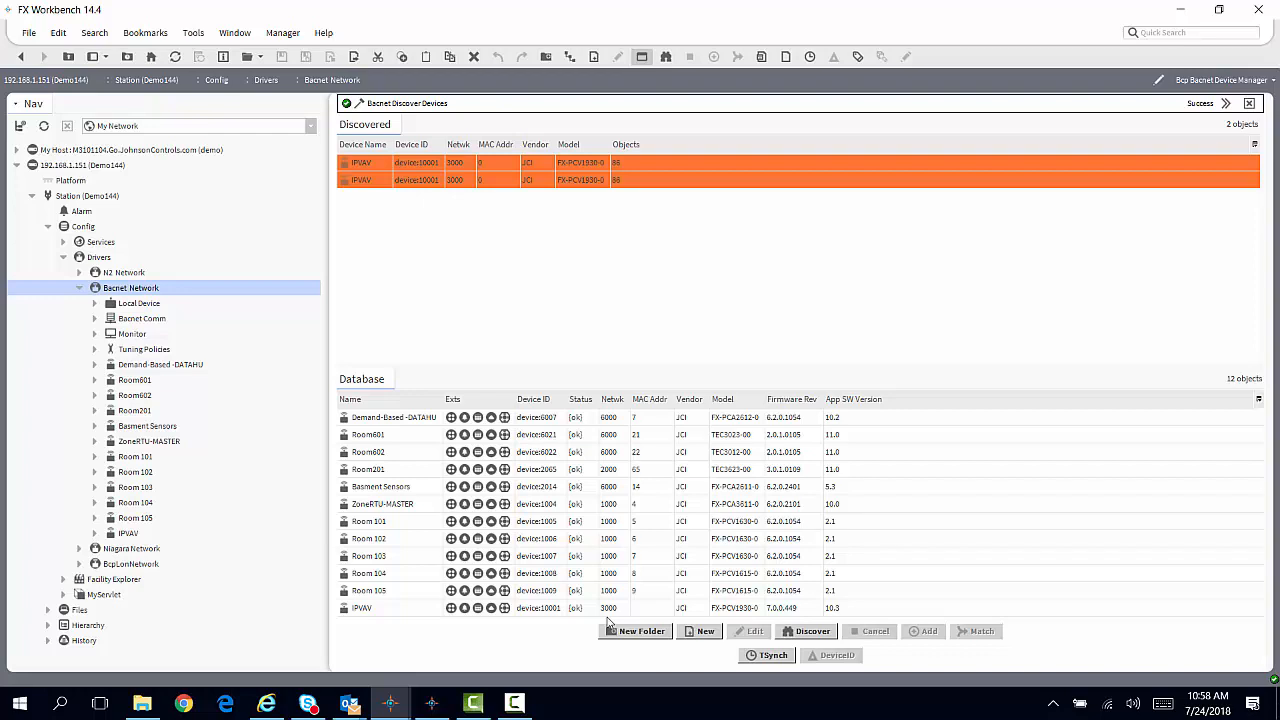
Run another device discovery limited to network 1 and select the IPVAV entry in the database
{"action": "left_click", "coordinate": [810, 636]}
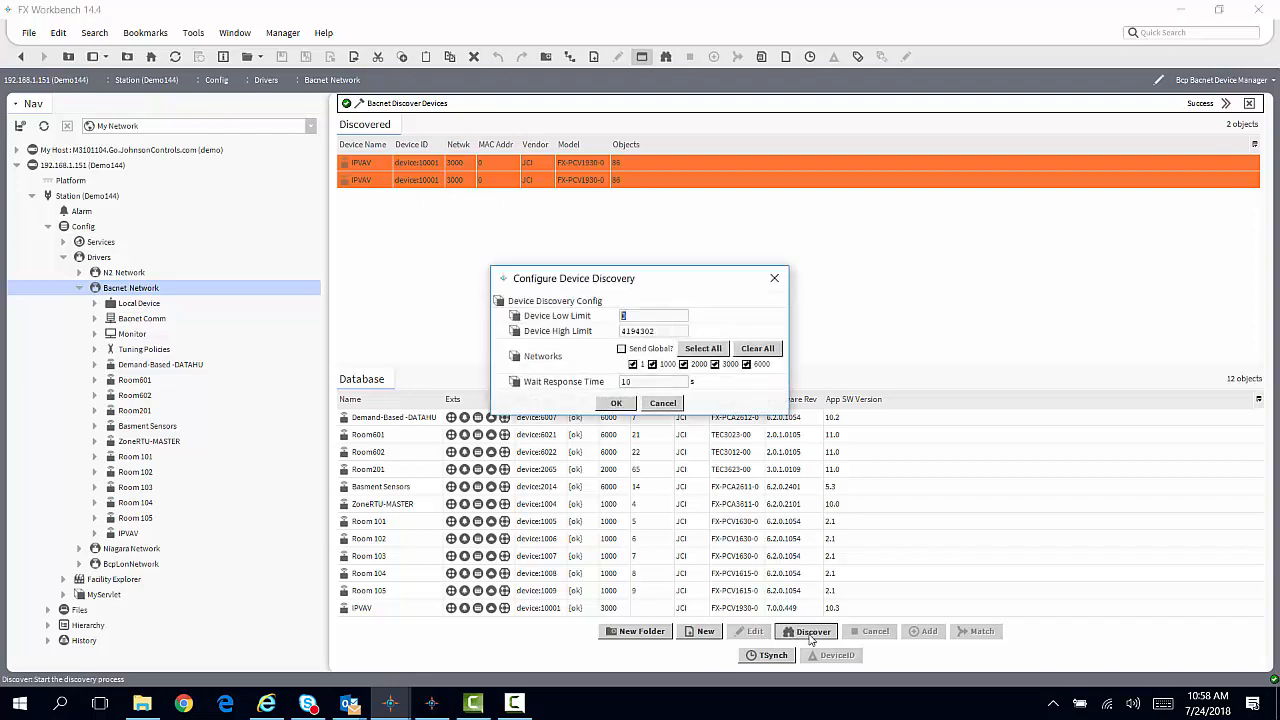
{"action": "left_click", "coordinate": [652, 365]}
{"action": "left_click", "coordinate": [684, 364]}
{"action": "left_click", "coordinate": [715, 364]}
{"action": "left_click", "coordinate": [746, 364]}
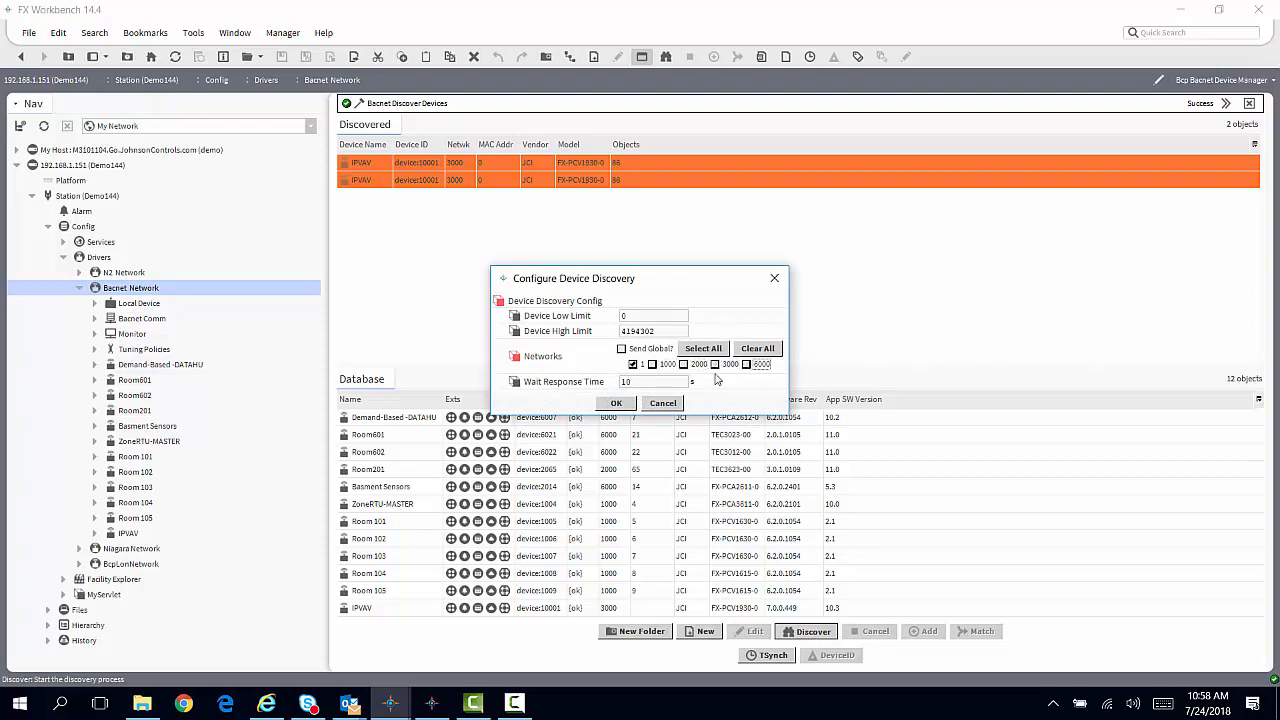
{"action": "left_click", "coordinate": [617, 403]}
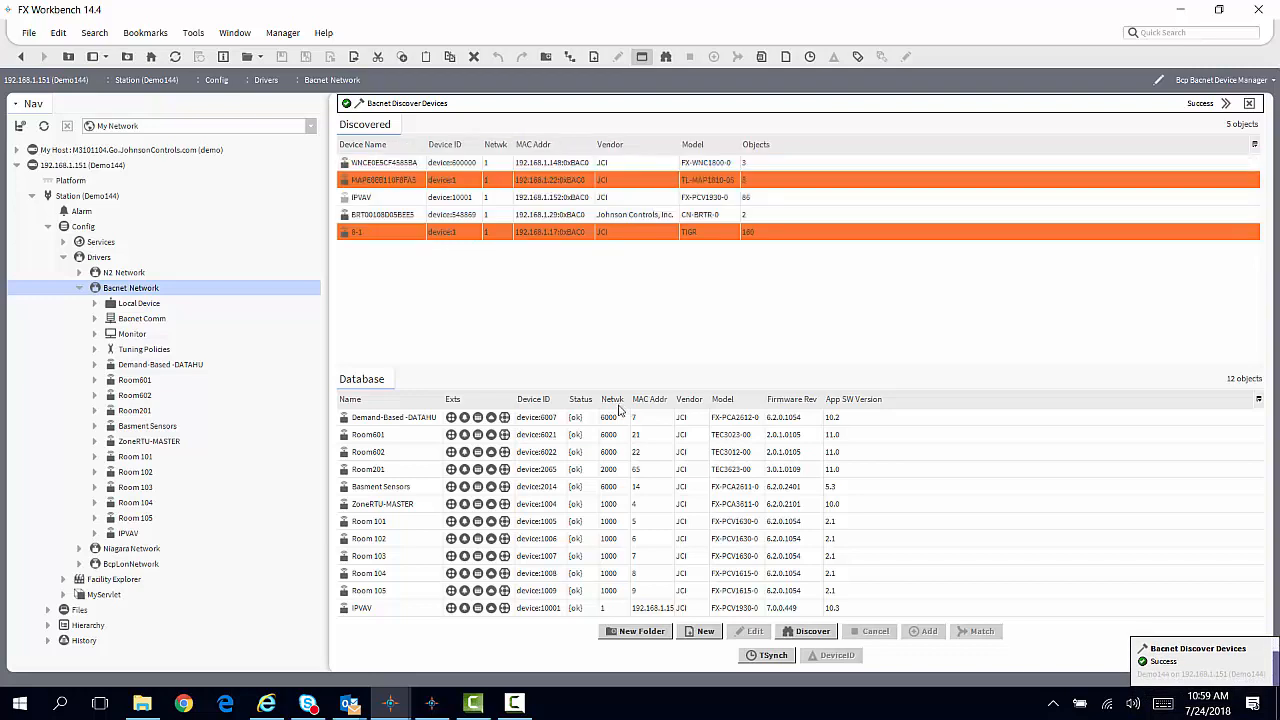
{"action": "left_click", "coordinate": [416, 610]}
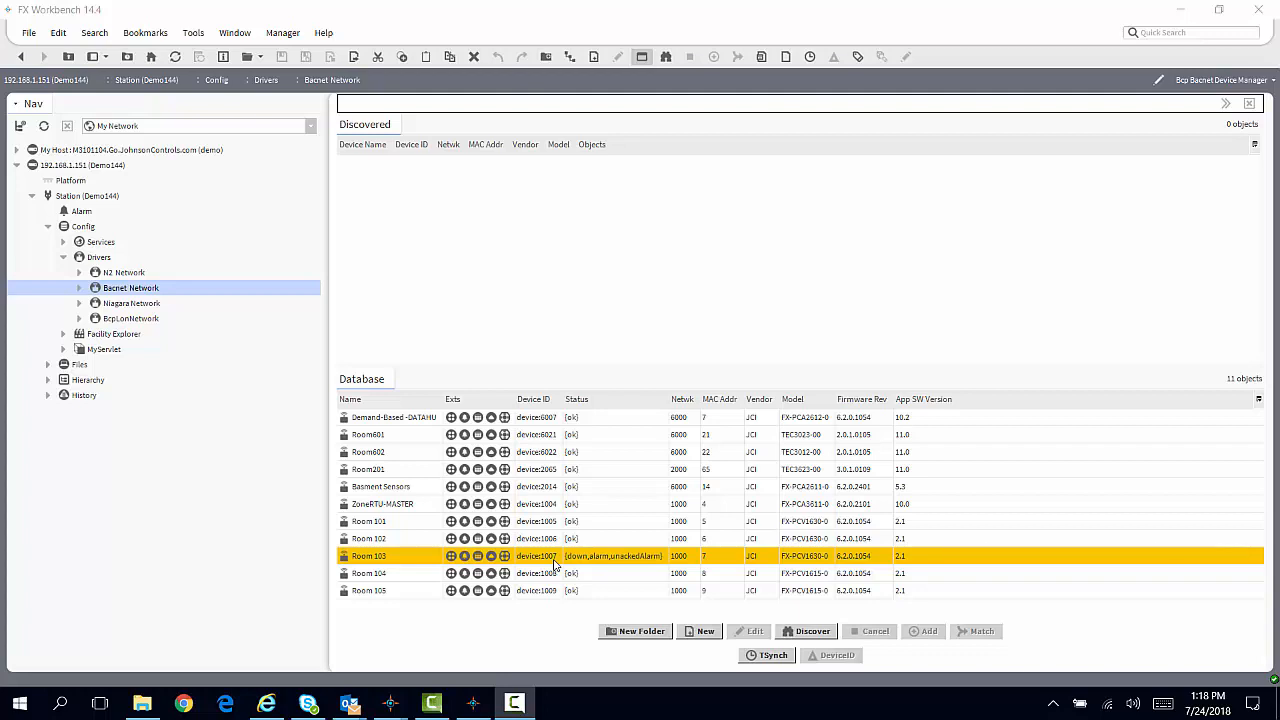
Switch to PCT, open the recent file VVT5-PCV_7.caf and continue with the upgrade to 10.3
{"action": "left_click", "coordinate": [474, 706]}
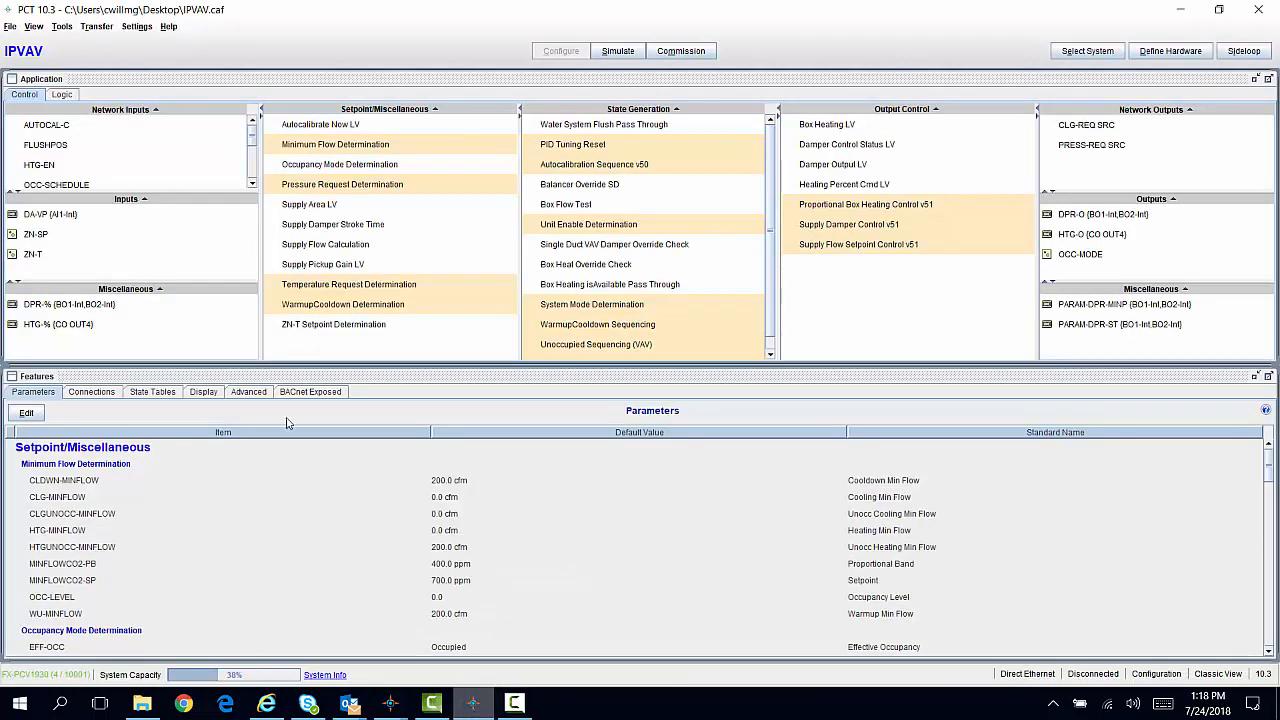
{"action": "left_click", "coordinate": [11, 27]}
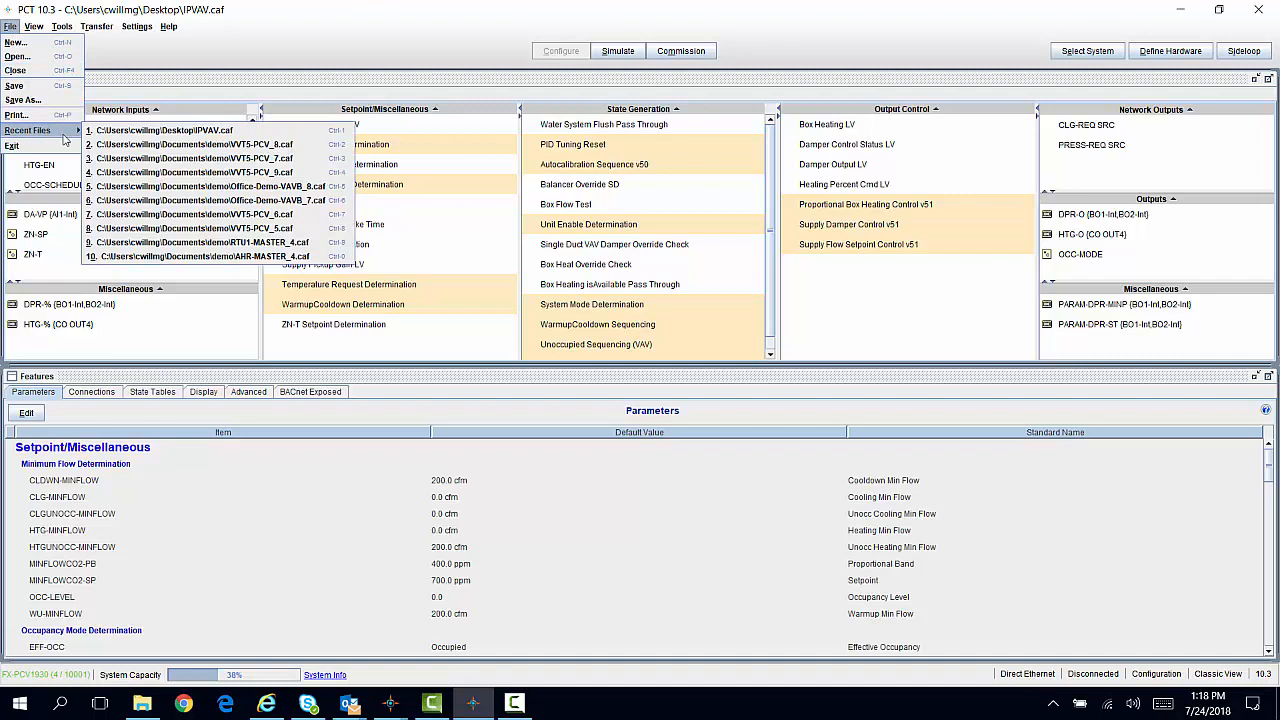
{"action": "left_click", "coordinate": [118, 160]}
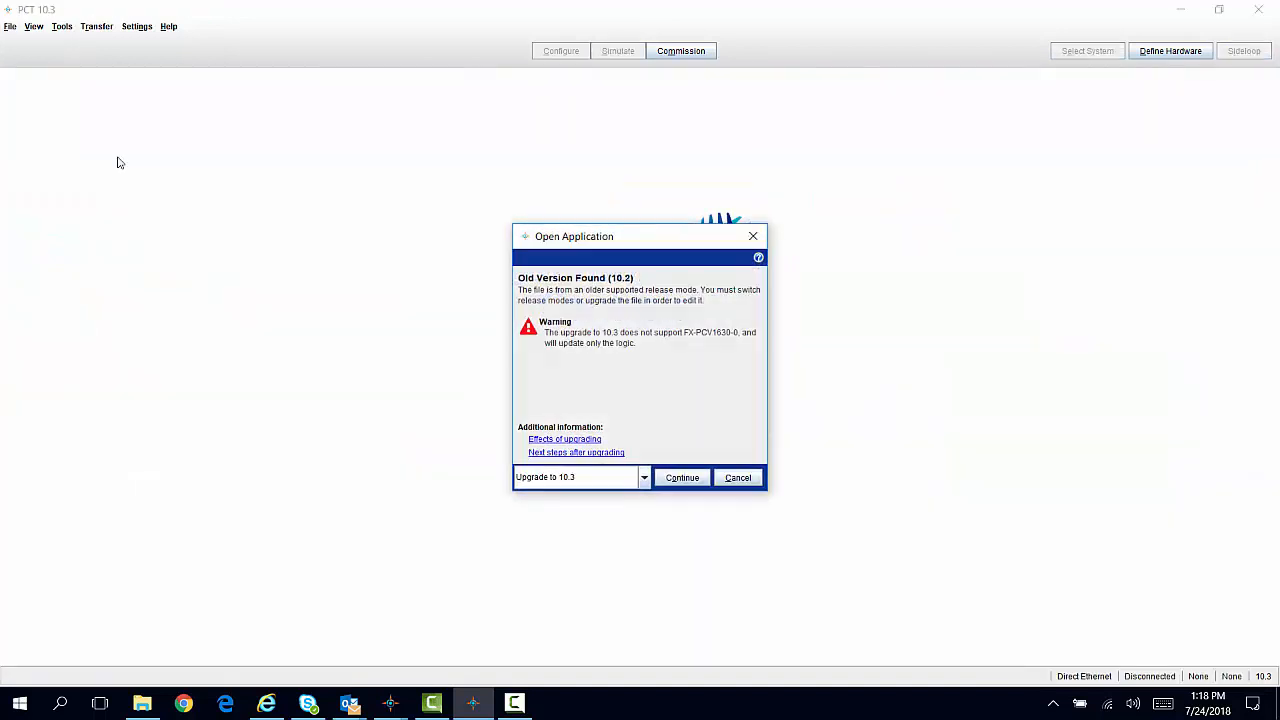
{"action": "left_click", "coordinate": [679, 478]}
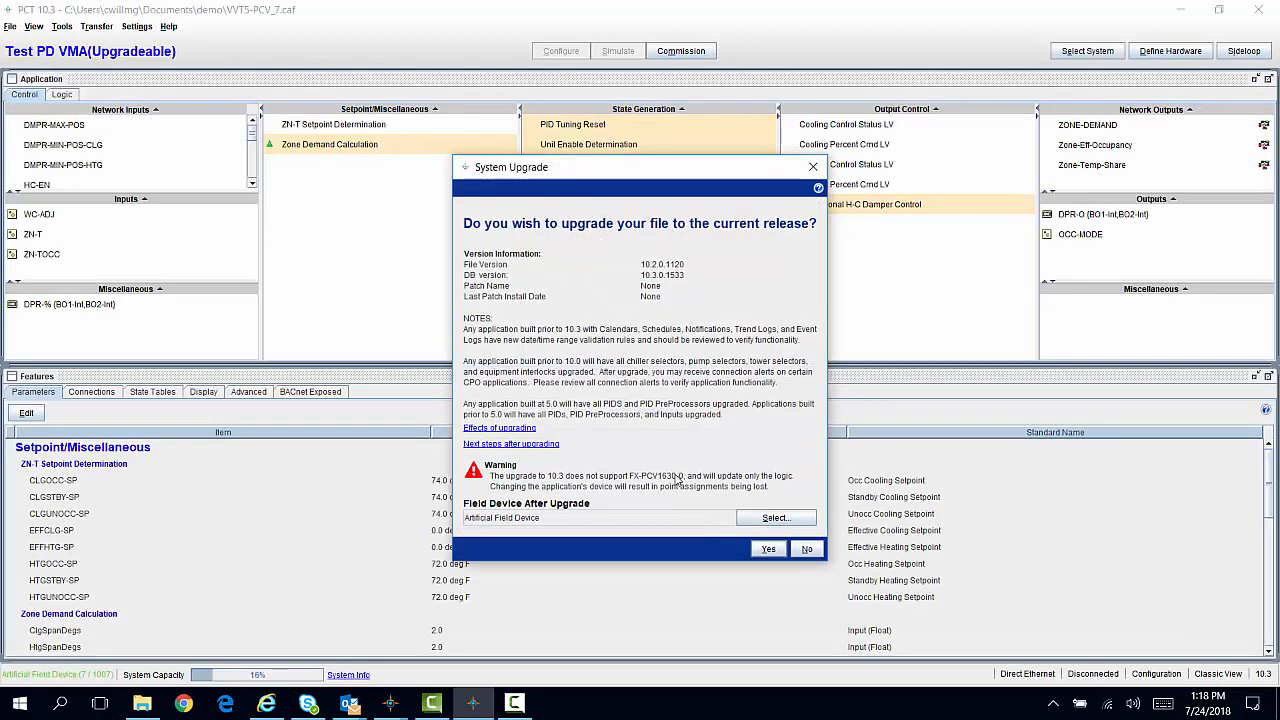
Choose FX-PCV1930 as the field device after upgrade and accept the system upgrade
{"action": "left_click", "coordinate": [776, 517]}
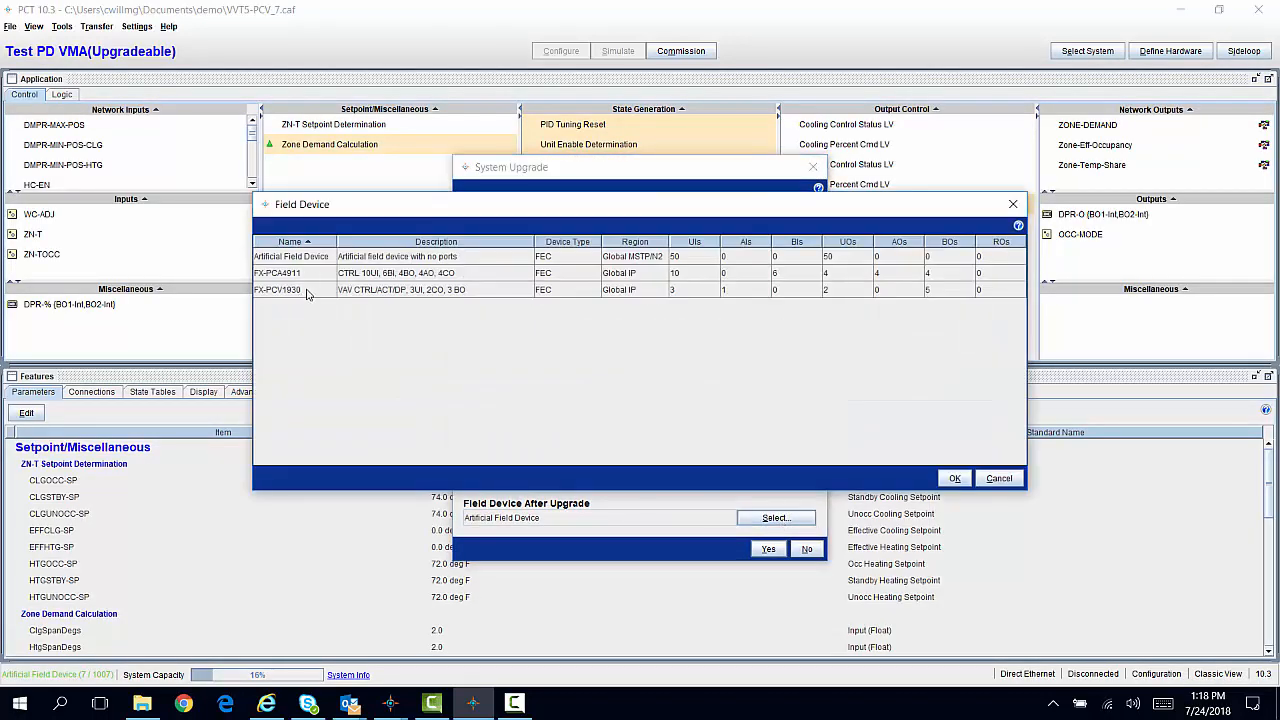
{"action": "left_click", "coordinate": [308, 291]}
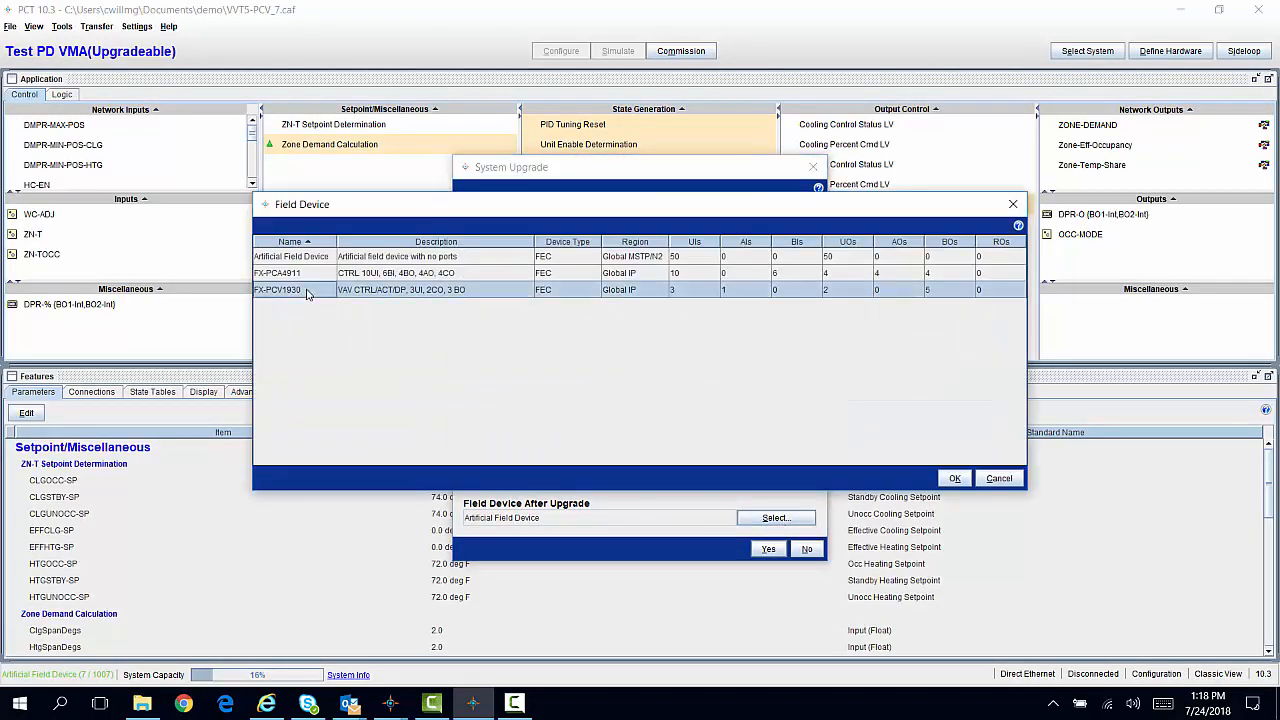
{"action": "left_click", "coordinate": [955, 478]}
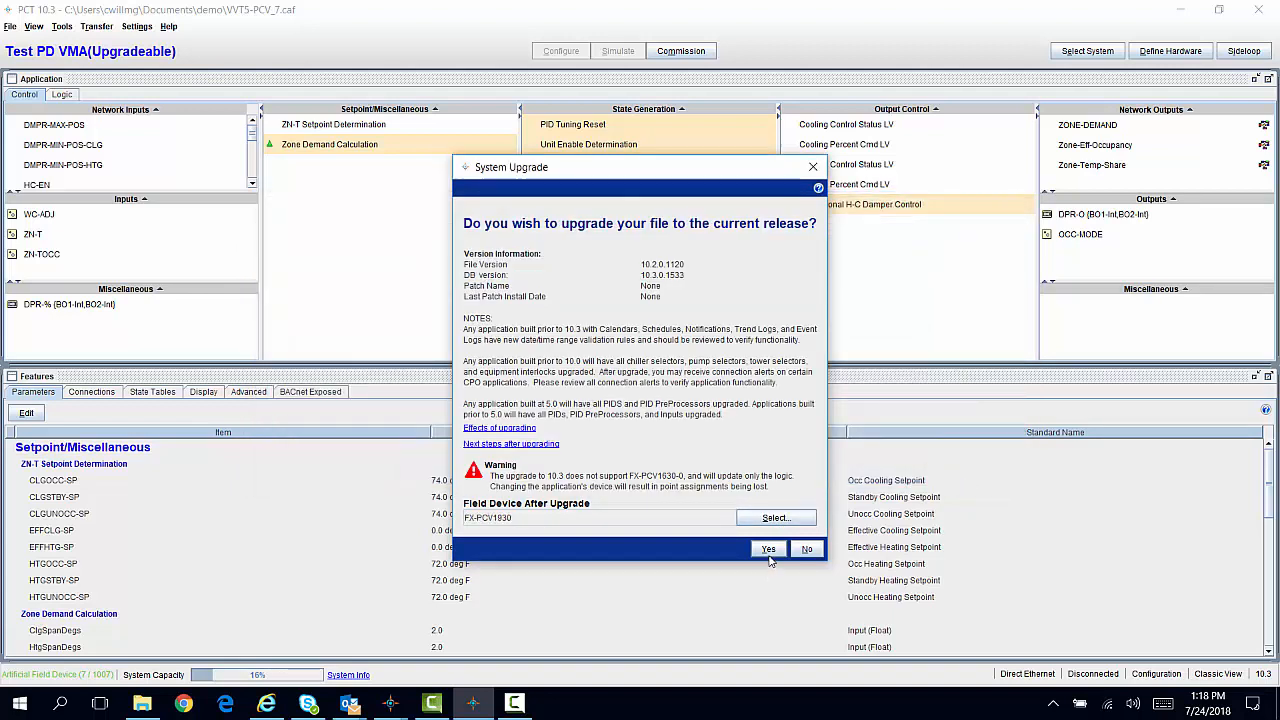
{"action": "left_click", "coordinate": [768, 550]}
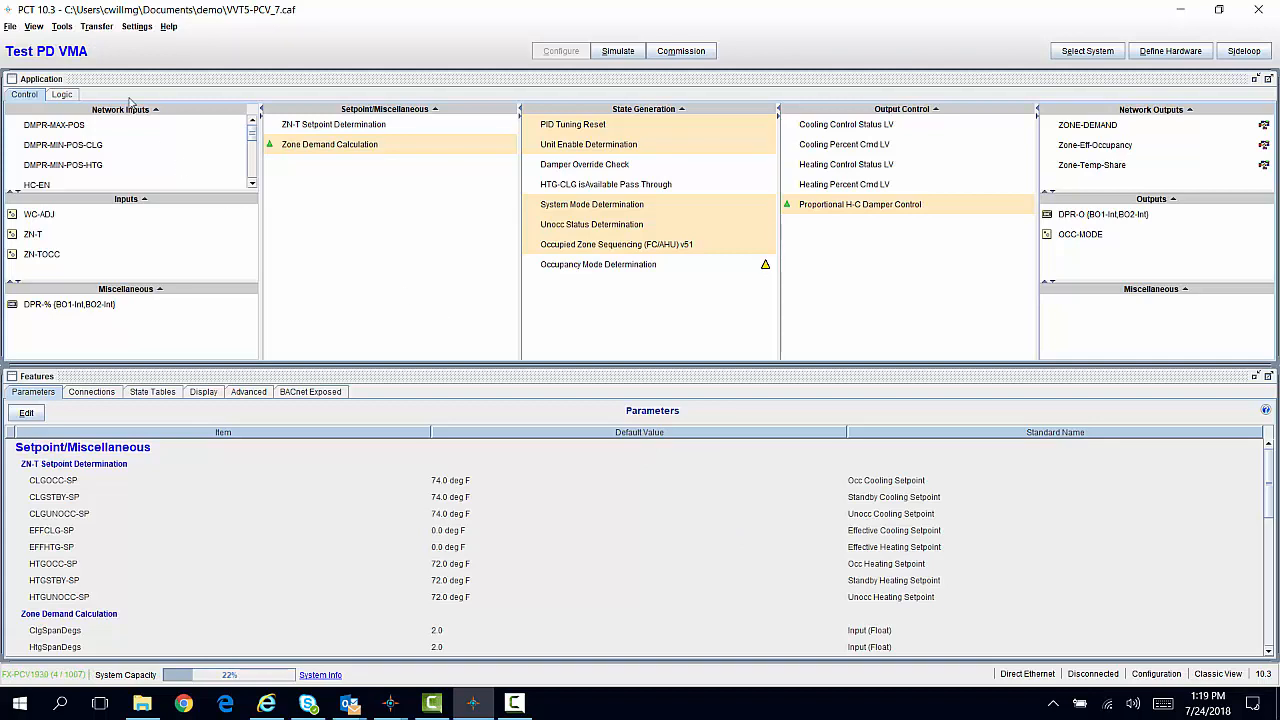
Start a download to the device, saving the changes, and target the IPVAV controller over Direct Ethernet
{"action": "left_click", "coordinate": [100, 27]}
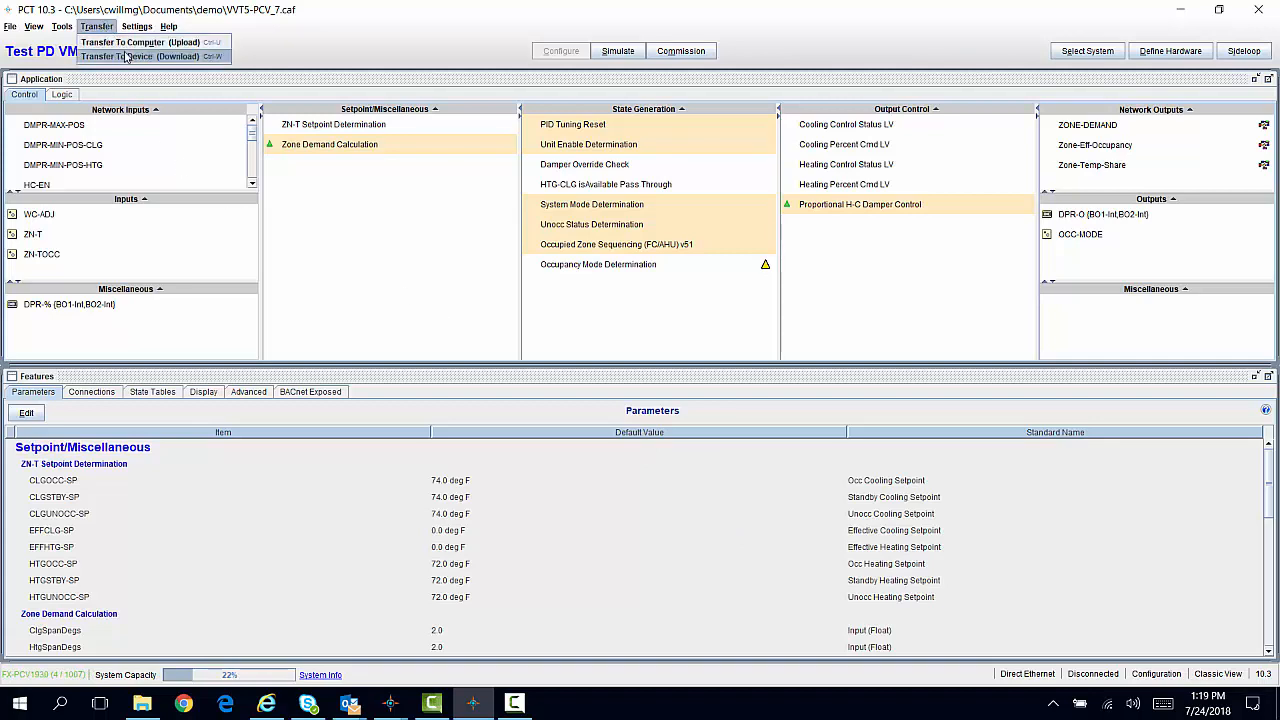
{"action": "left_click", "coordinate": [126, 57]}
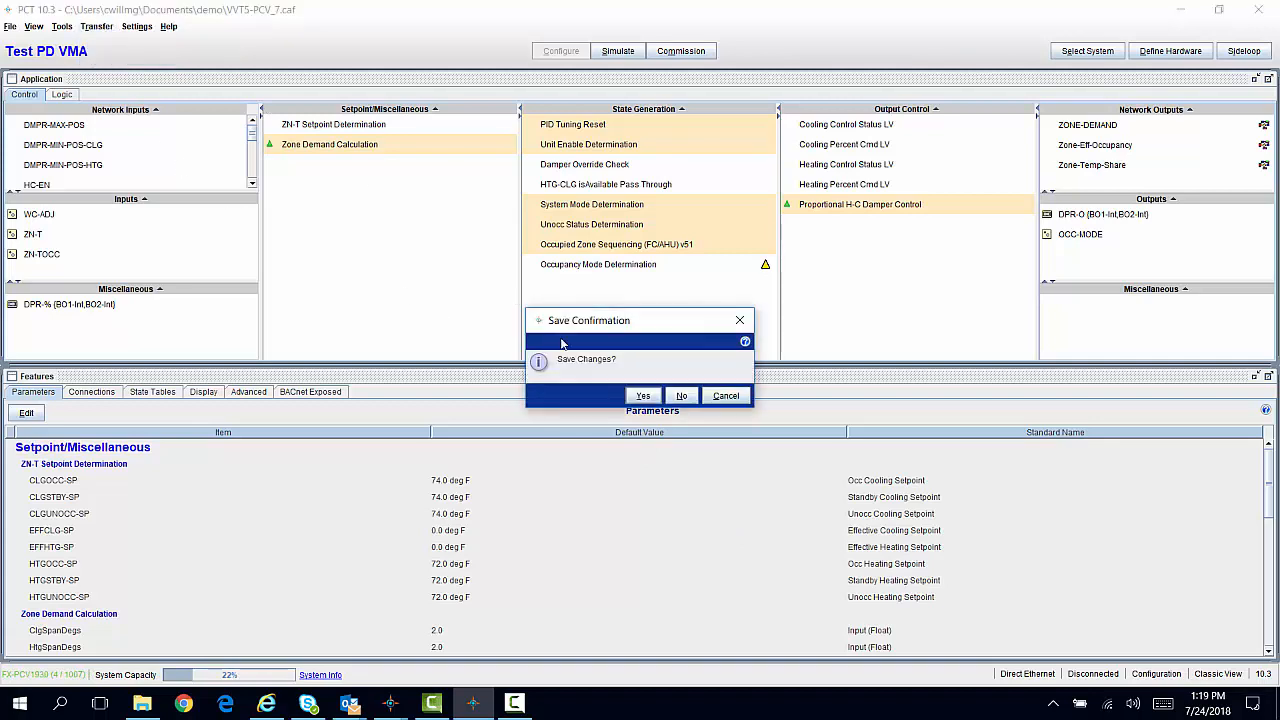
{"action": "left_click", "coordinate": [643, 396]}
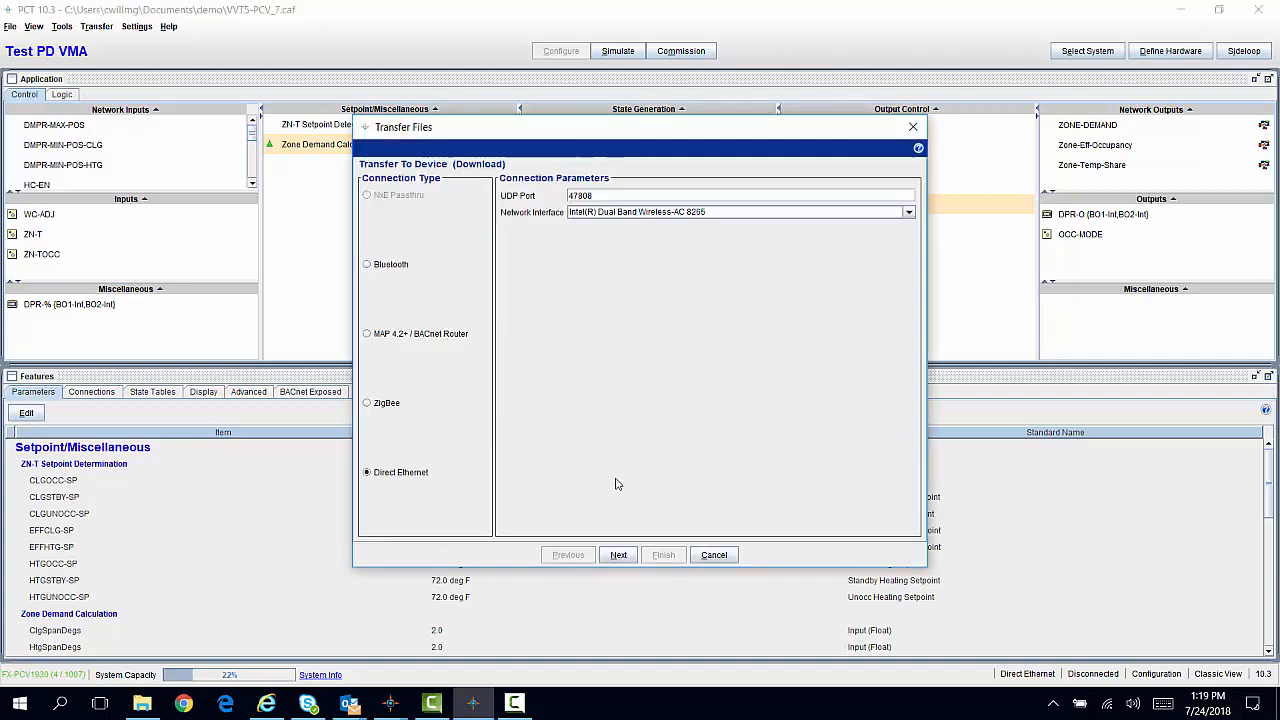
{"action": "left_click", "coordinate": [626, 556]}
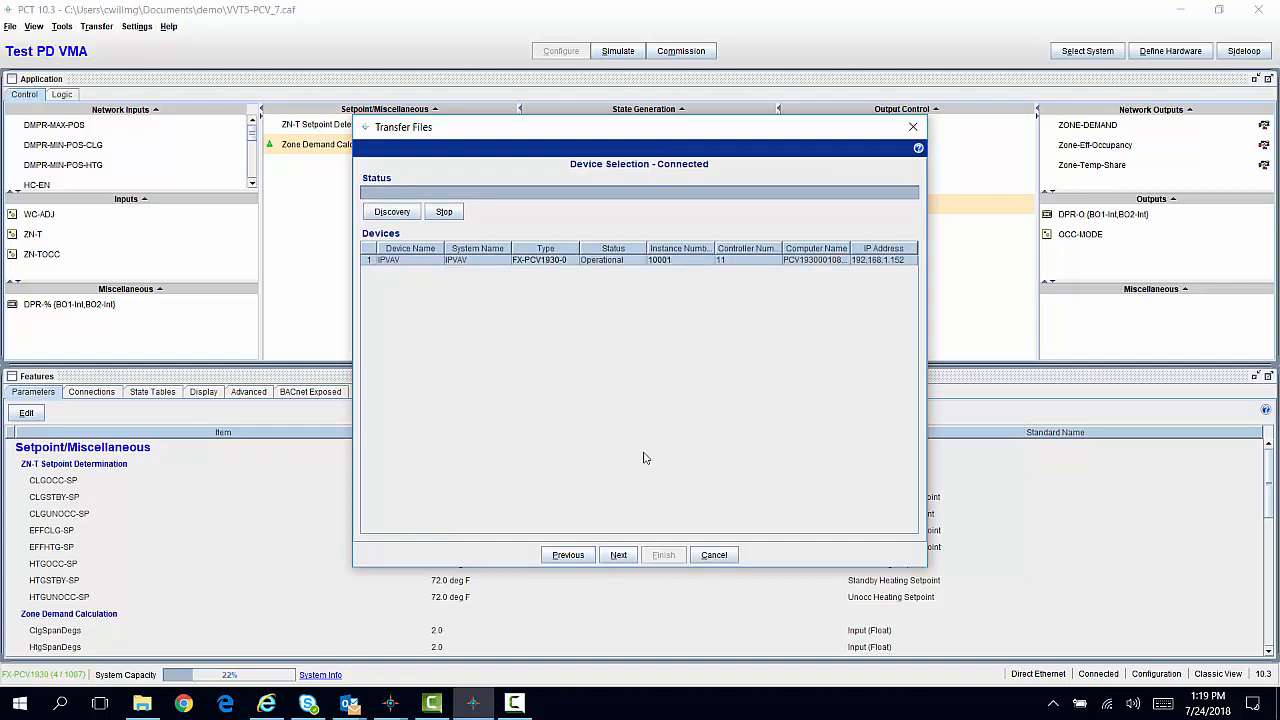
{"action": "left_click", "coordinate": [628, 556]}
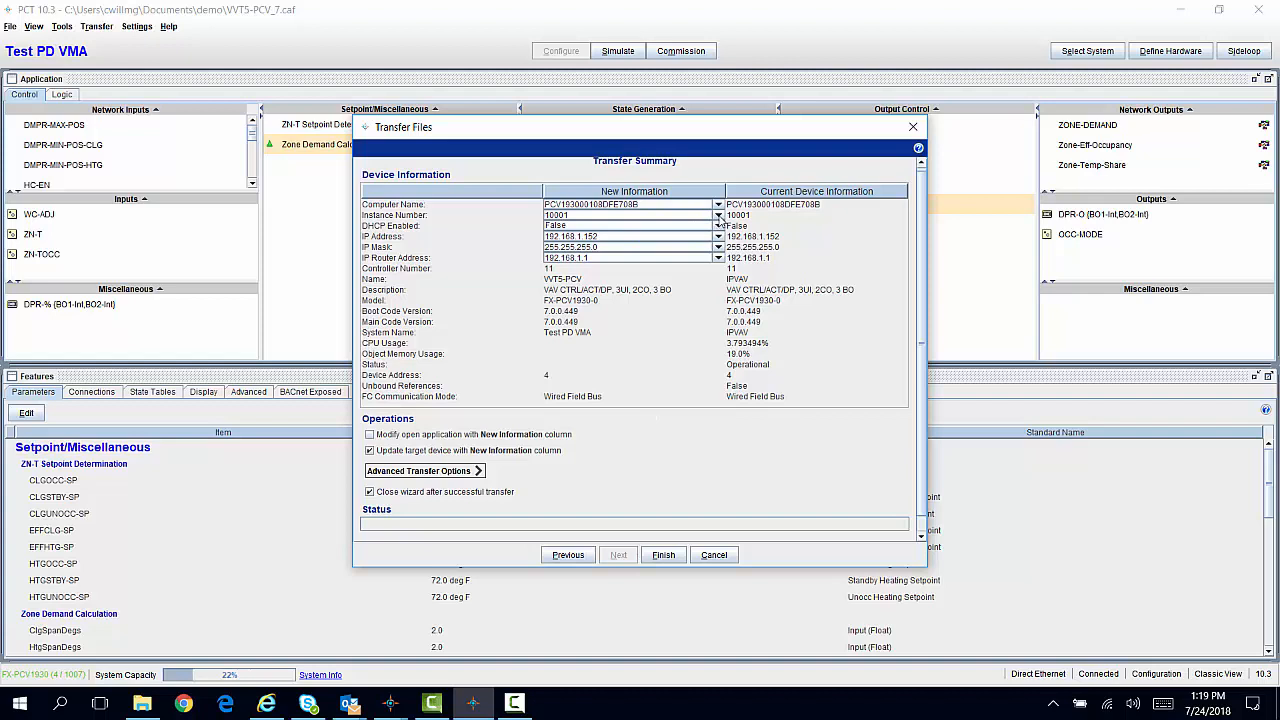
Set the new instance number to 1007 from the CAF defaults and run the download to the controller
{"action": "left_click", "coordinate": [717, 217]}
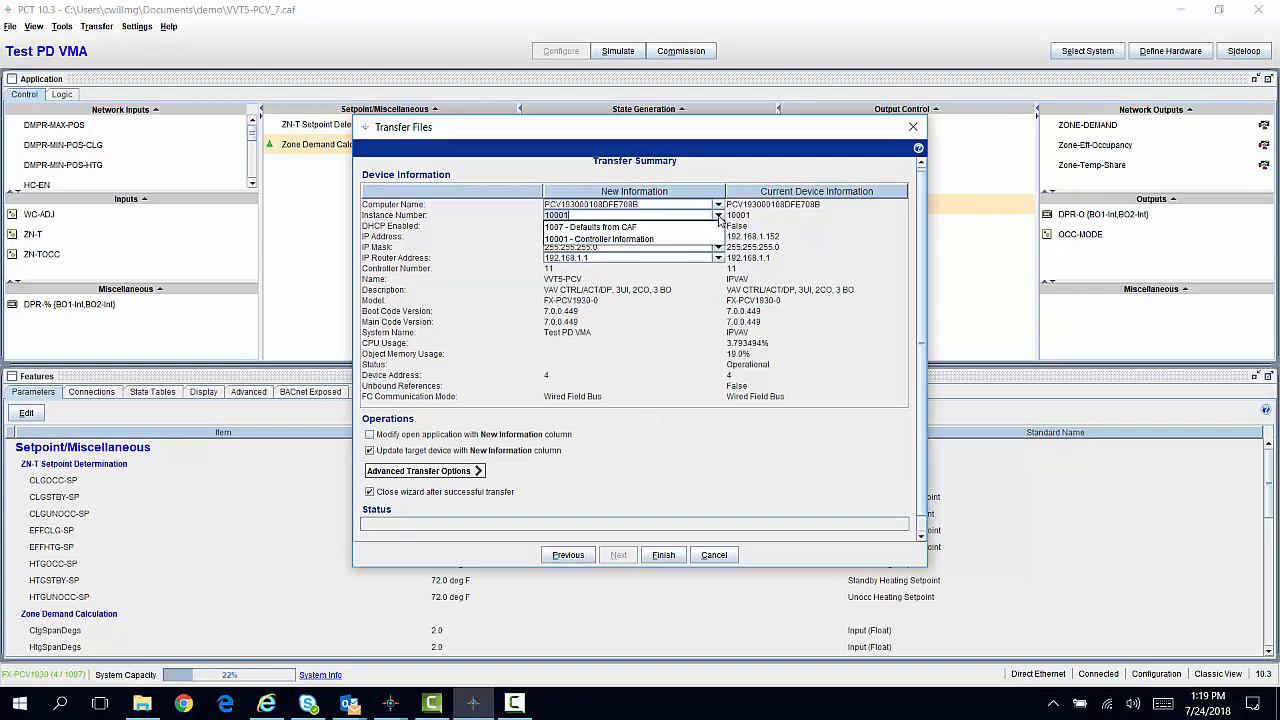
{"action": "left_click", "coordinate": [676, 231]}
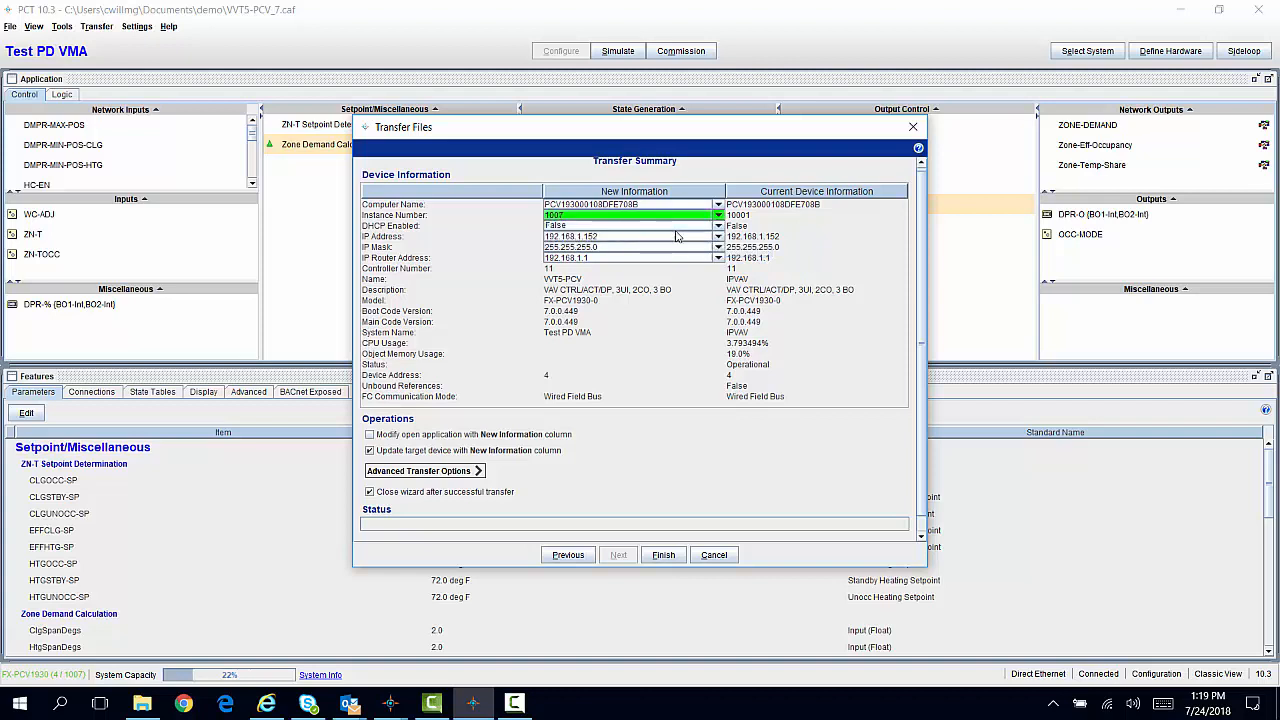
{"action": "left_click", "coordinate": [665, 563]}
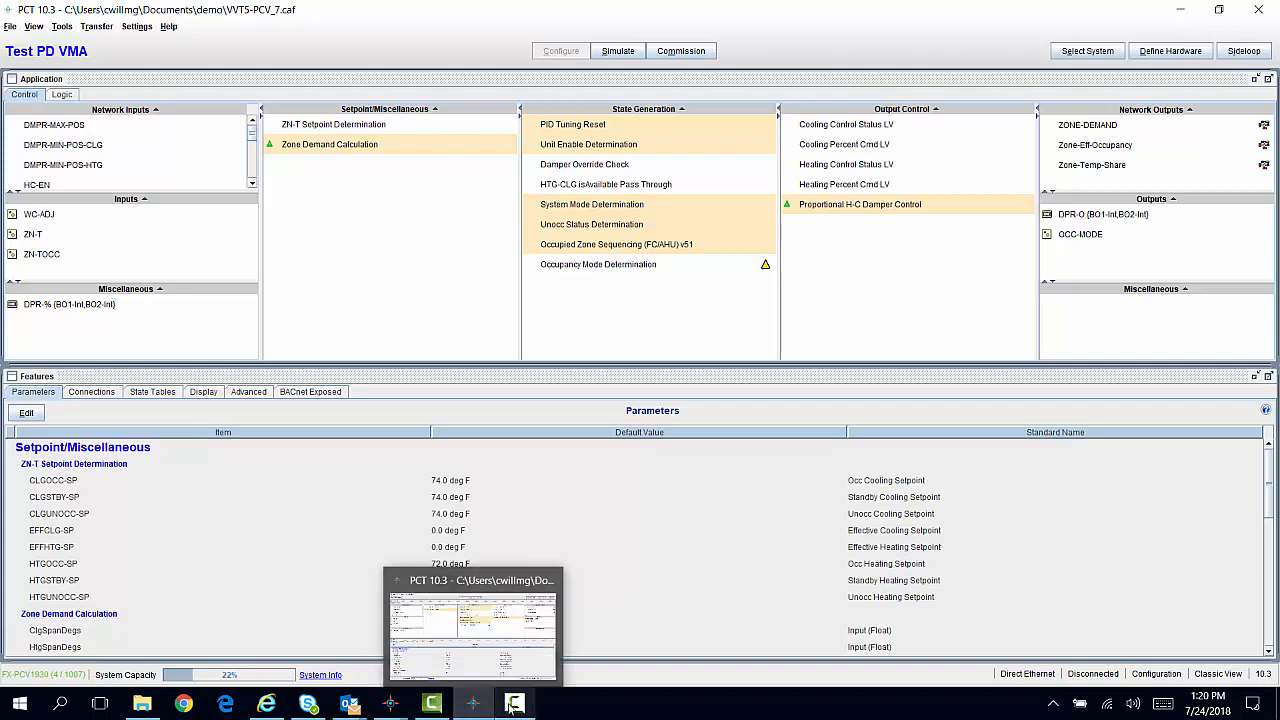
Switch back to FX Workbench and widen the database's MAC Addr column to read Room 103's full address
{"action": "mouse_move", "coordinate": [513, 706]}
{"action": "mouse_move", "coordinate": [456, 708]}
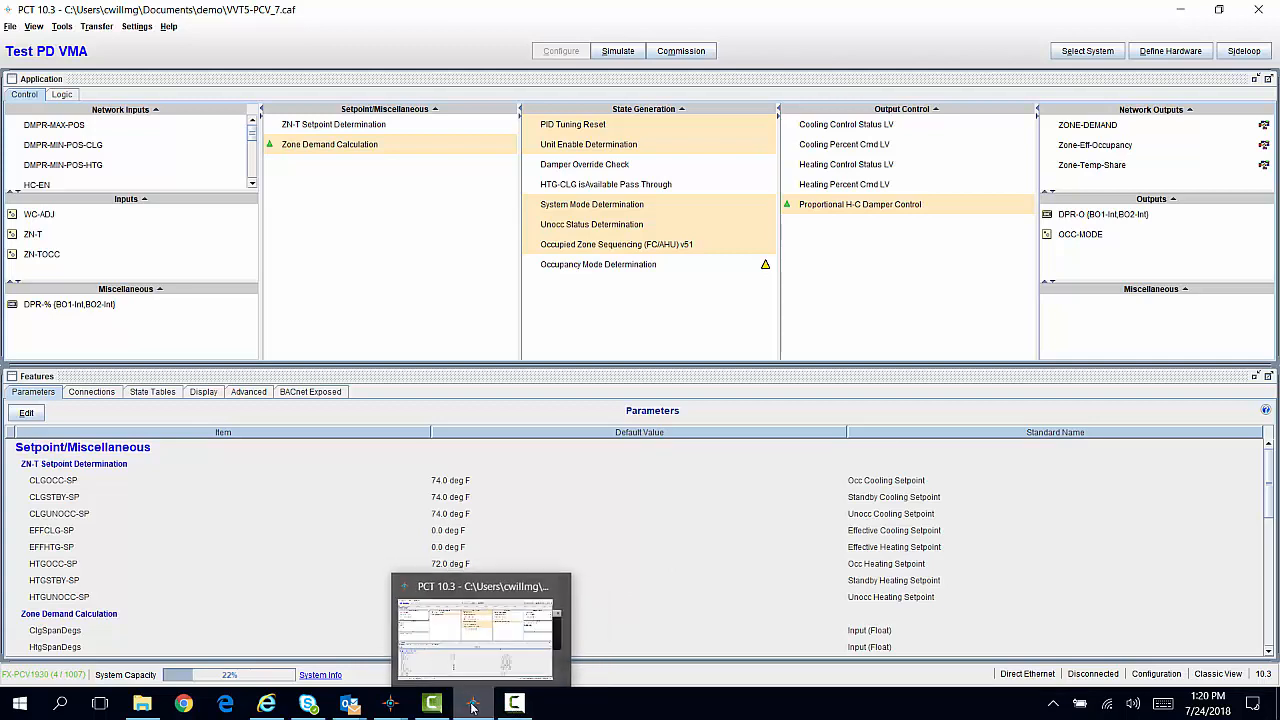
{"action": "mouse_move", "coordinate": [390, 706]}
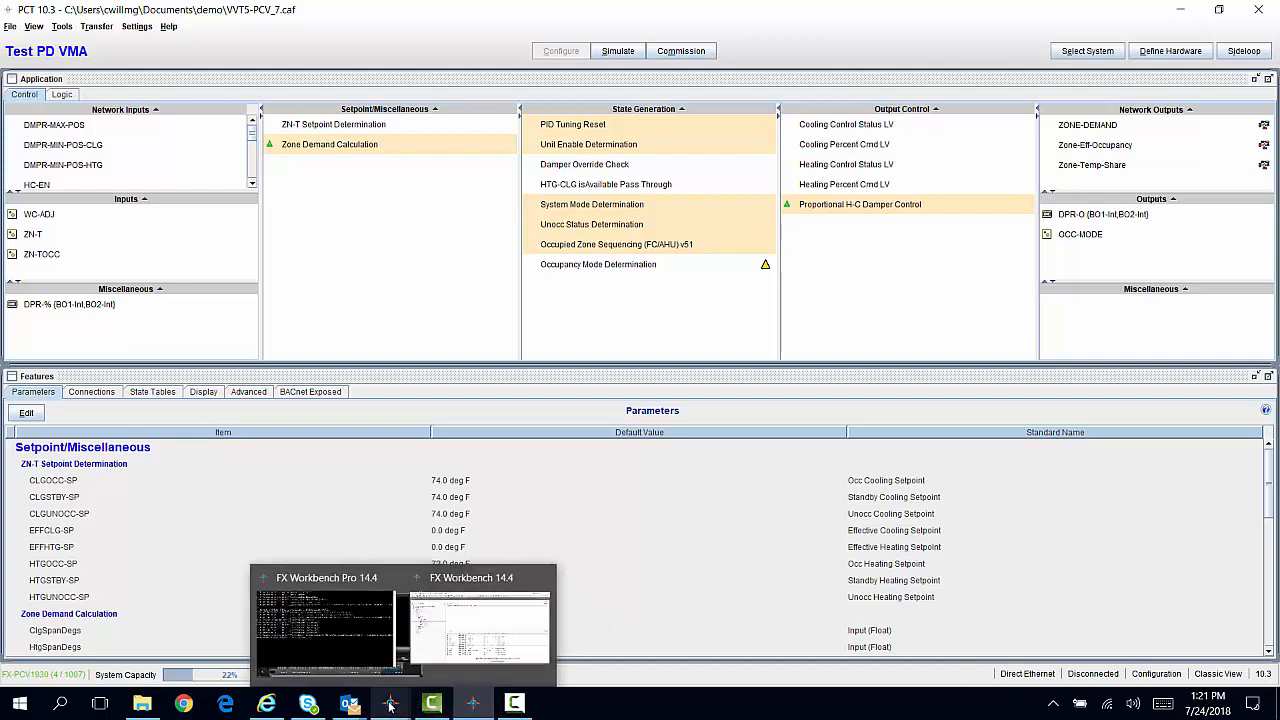
{"action": "left_click", "coordinate": [467, 633]}
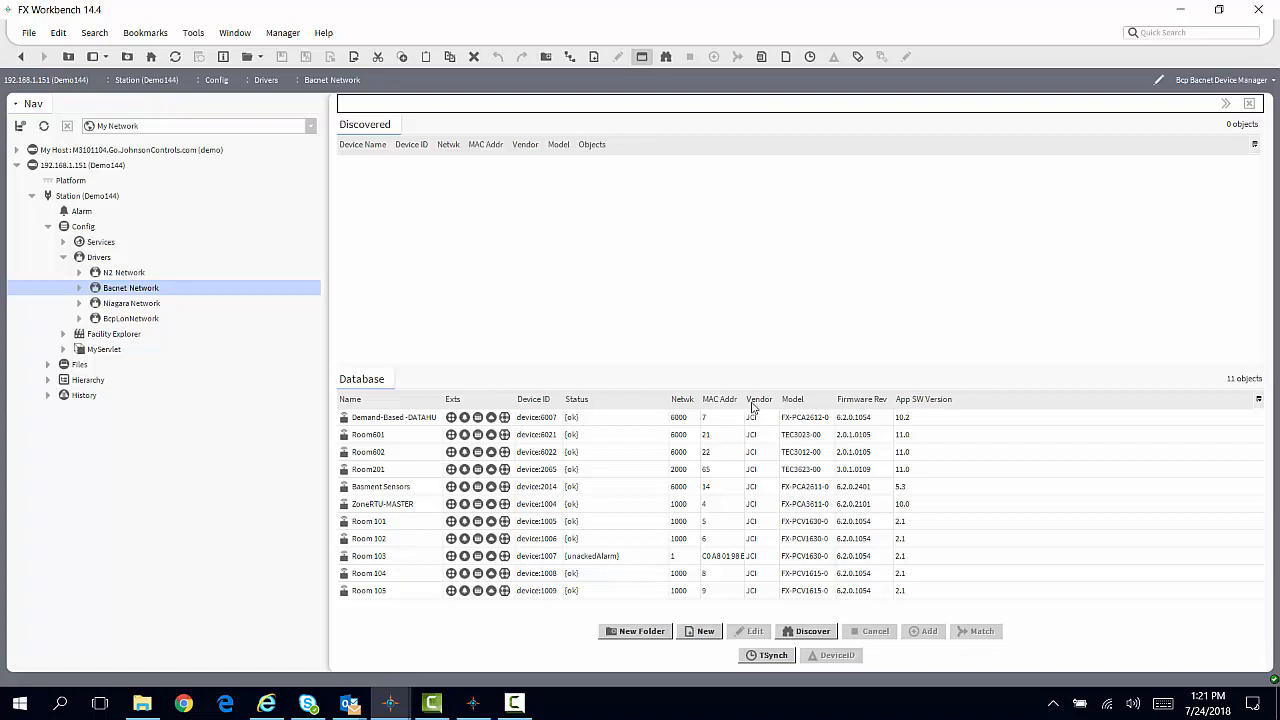
{"action": "left_click_drag", "start_coordinate": [743, 399], "coordinate": [817, 397]}
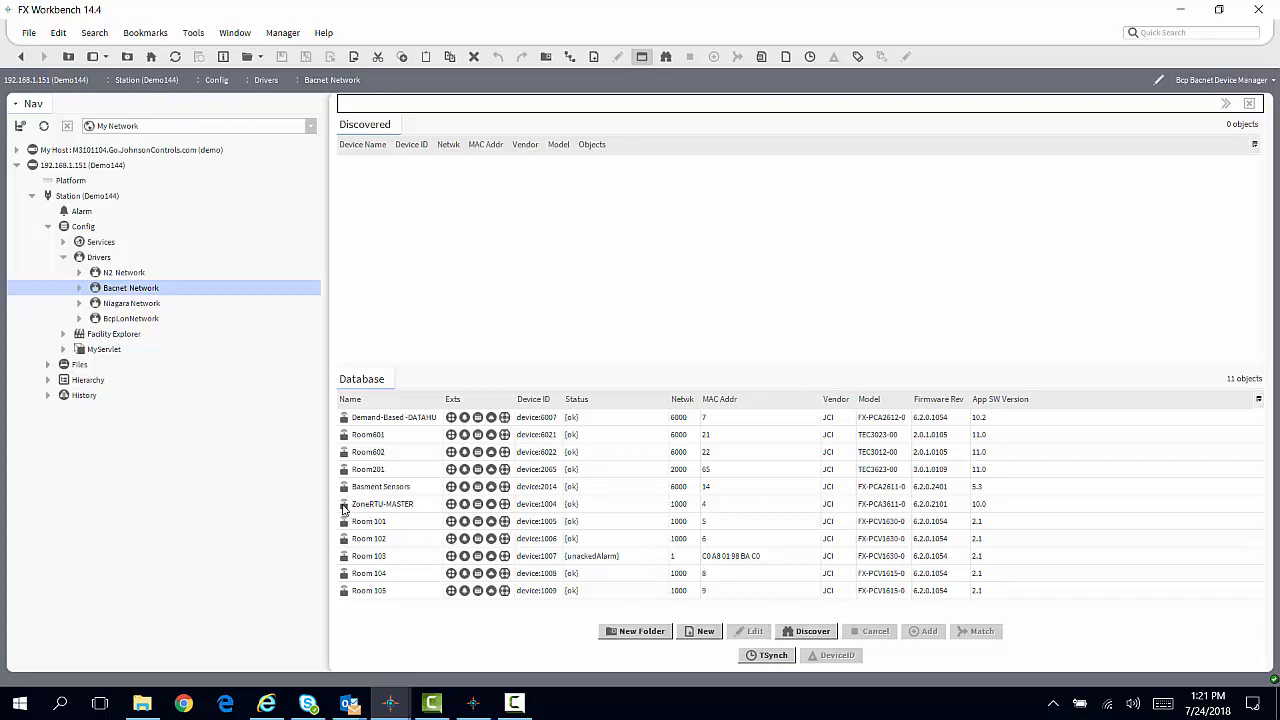
View the points of ZoneRTU-MASTER and check the Zone 3 Demand and Zone 3 Temperature values
{"action": "left_click", "coordinate": [452, 506]}
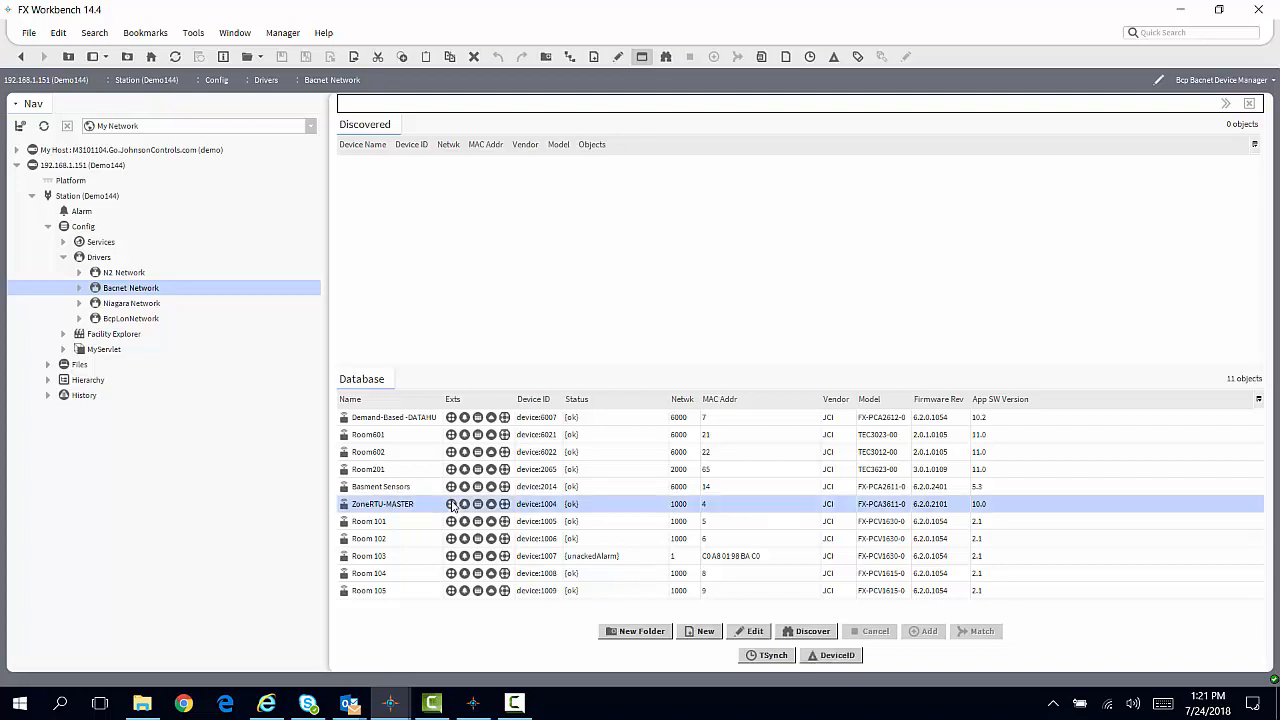
{"action": "left_click", "coordinate": [452, 505]}
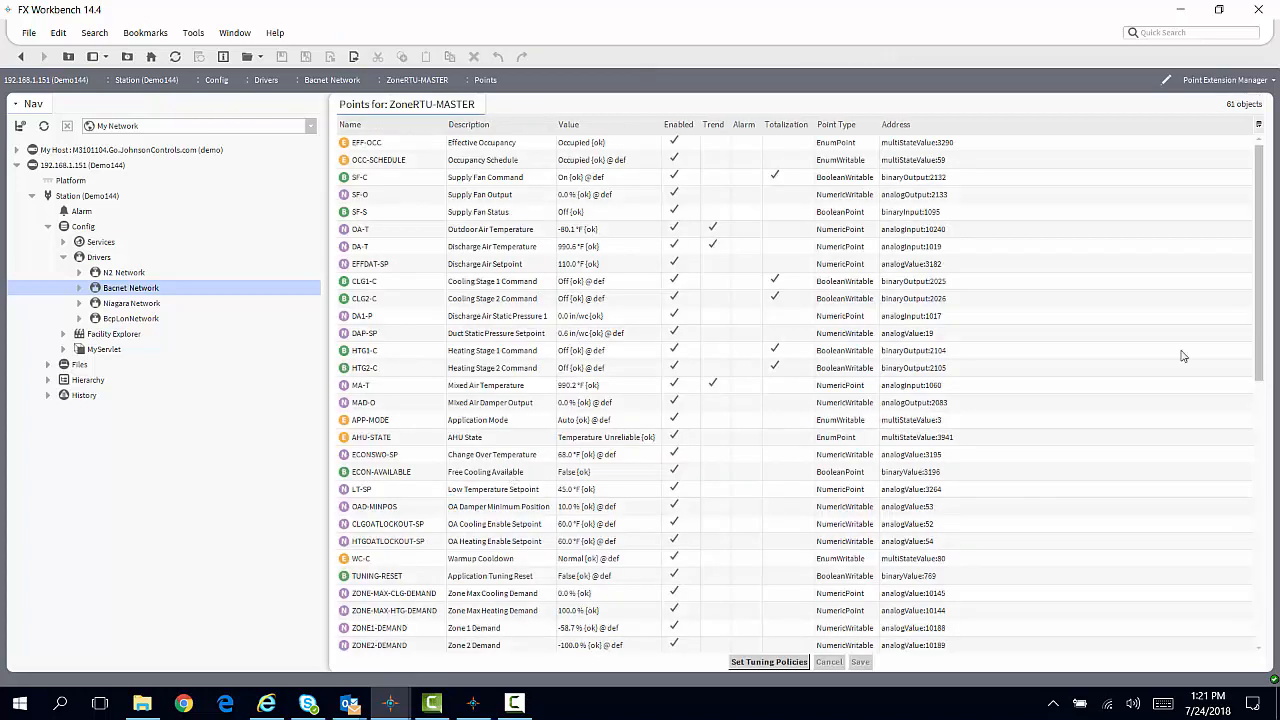
{"action": "left_click_drag", "start_coordinate": [1262, 318], "coordinate": [1278, 446]}
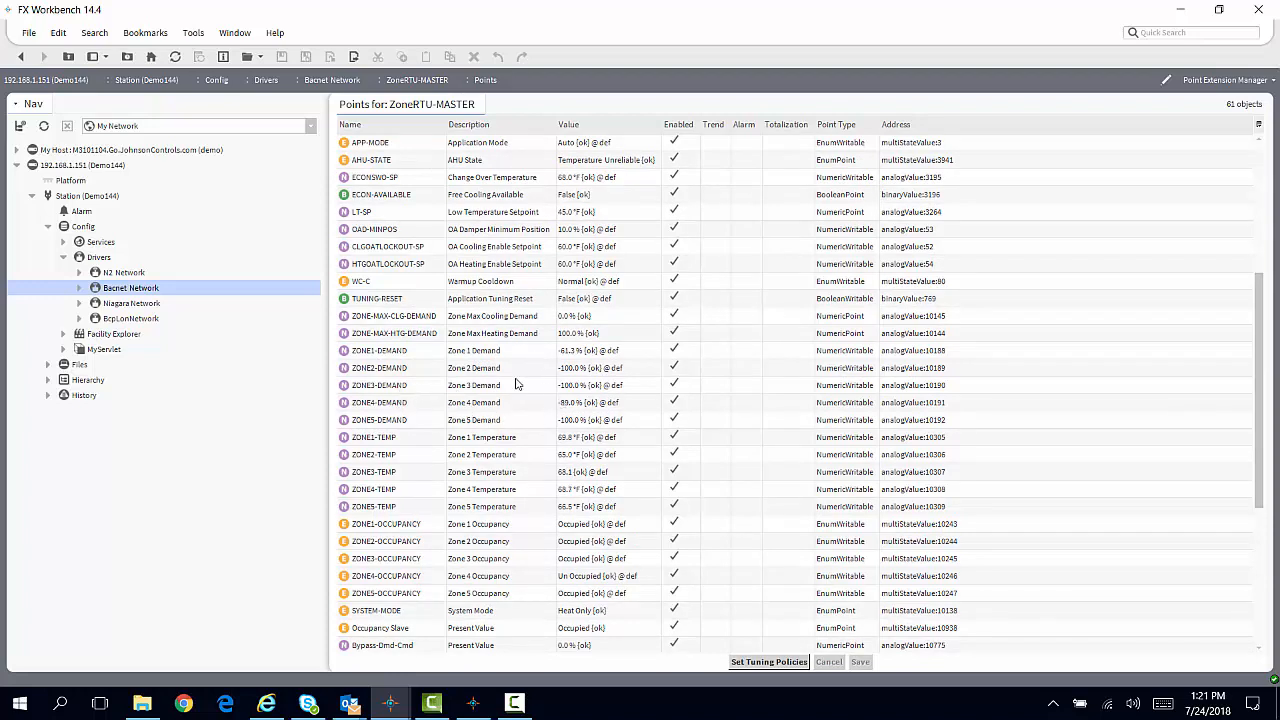
{"action": "left_click", "coordinate": [575, 389]}
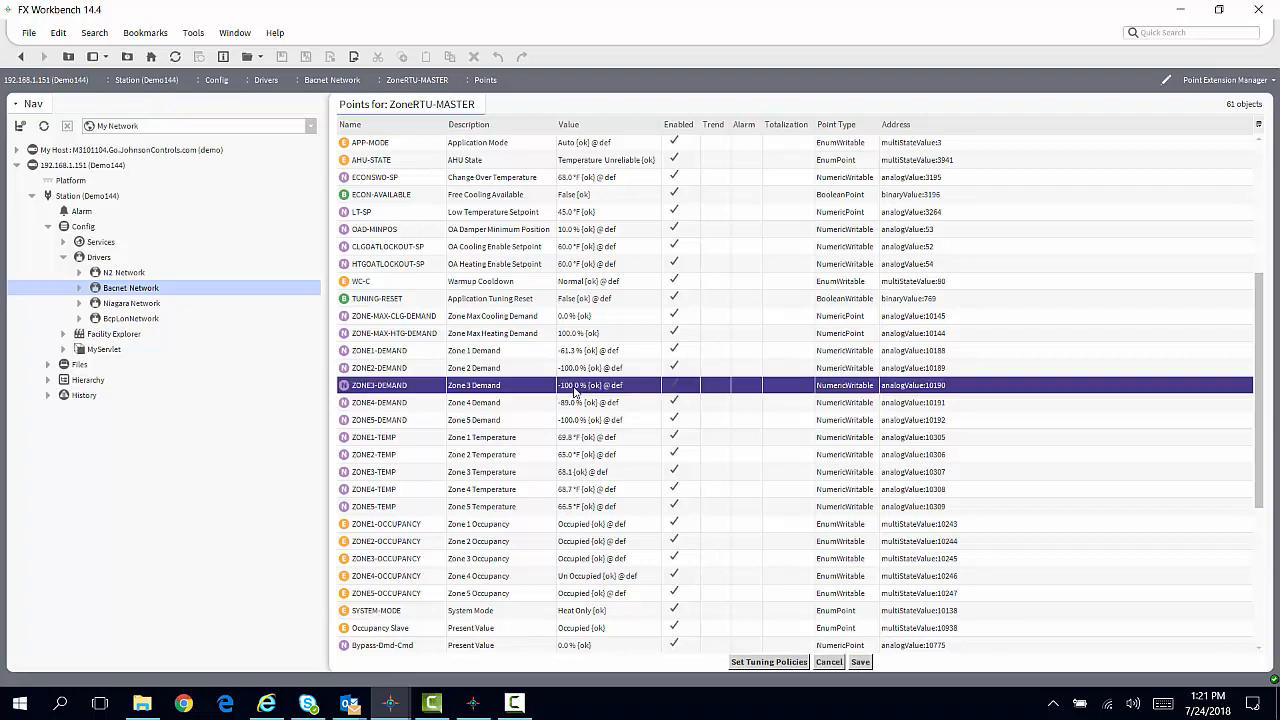
{"action": "left_click", "coordinate": [571, 482]}
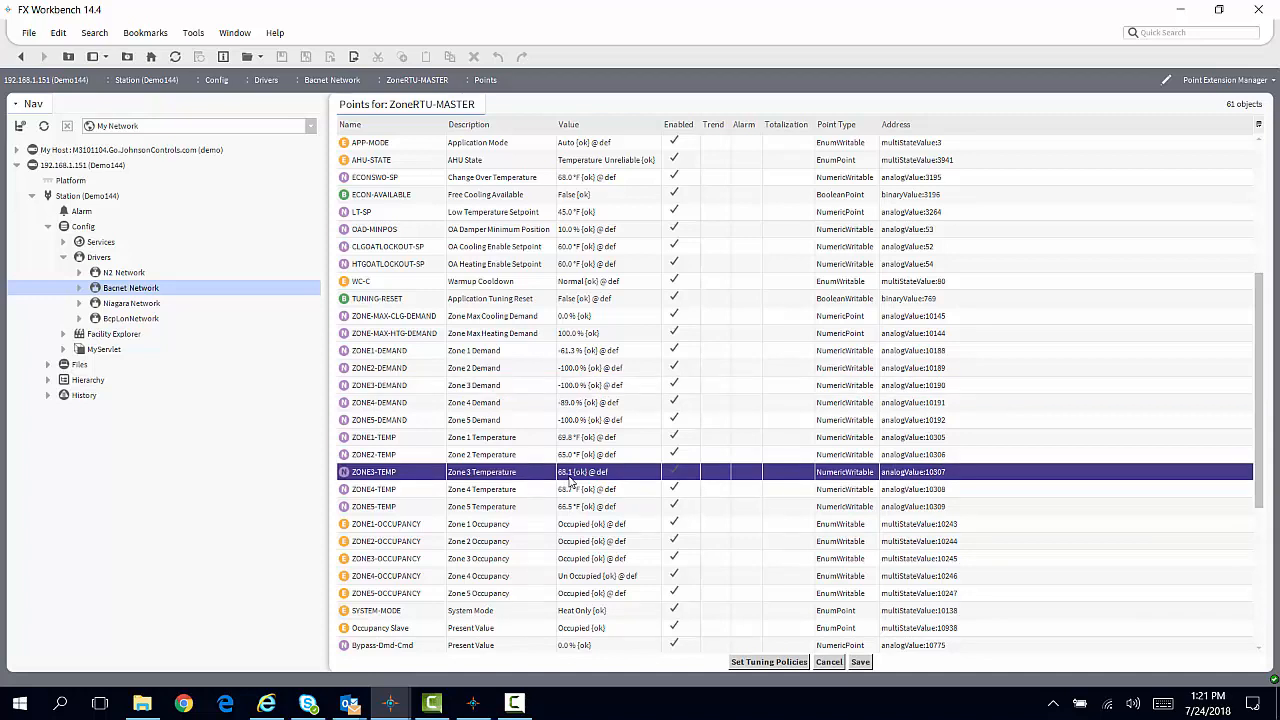